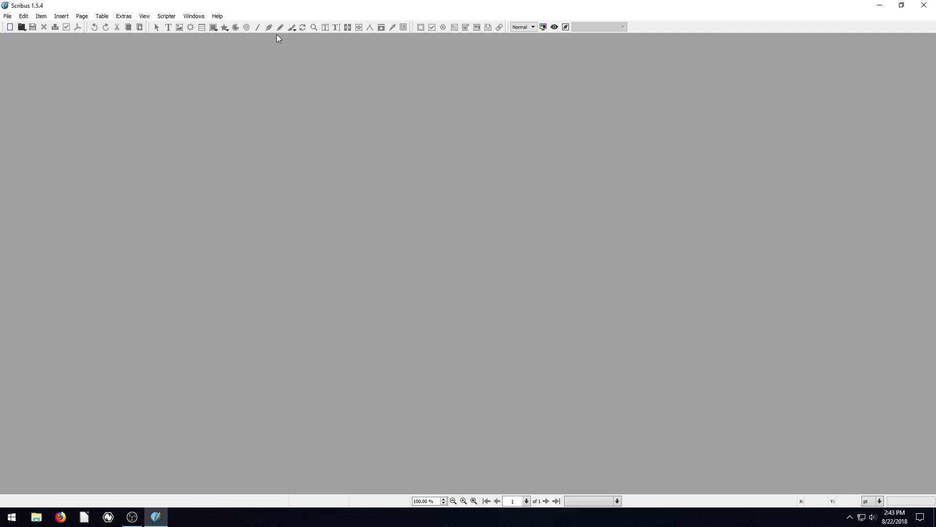
Bring up the New Document dialog from the toolbar's New button
{"action": "left_click", "coordinate": [10, 28]}
Accept the default Letter-size document and draw a text frame across the top half of the page
{"action": "left_click", "coordinate": [525, 352]}
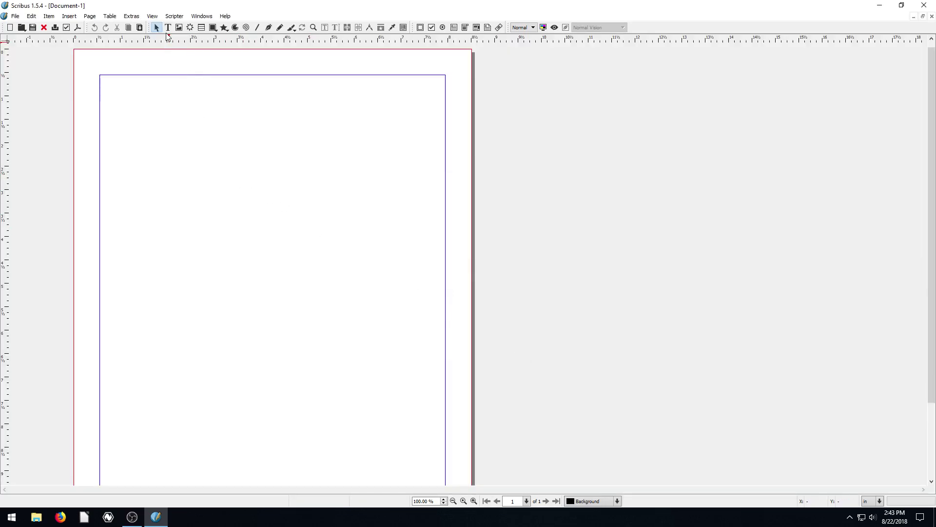
{"action": "left_click", "coordinate": [168, 28]}
{"action": "left_click_drag", "start_coordinate": [98, 76], "coordinate": [444, 345]}
Fill the frame with Standard Lorem Ipsum sample text, 10 paragraphs
{"action": "right_click", "coordinate": [230, 195]}
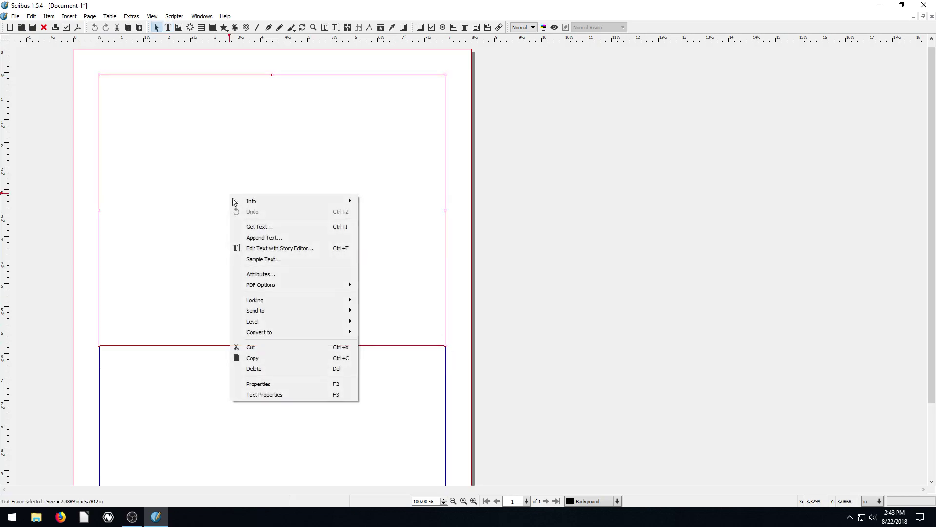
{"action": "left_click", "coordinate": [269, 262]}
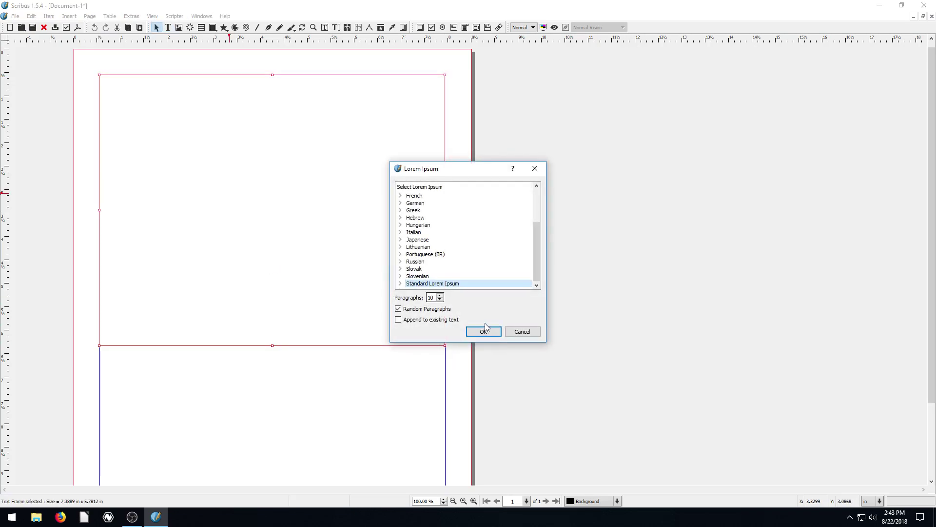
{"action": "left_click", "coordinate": [484, 331]}
{"action": "left_click", "coordinate": [310, 421]}
{"action": "scroll", "coordinate": [324, 360], "scroll_direction": "down", "scroll_amount": 3}
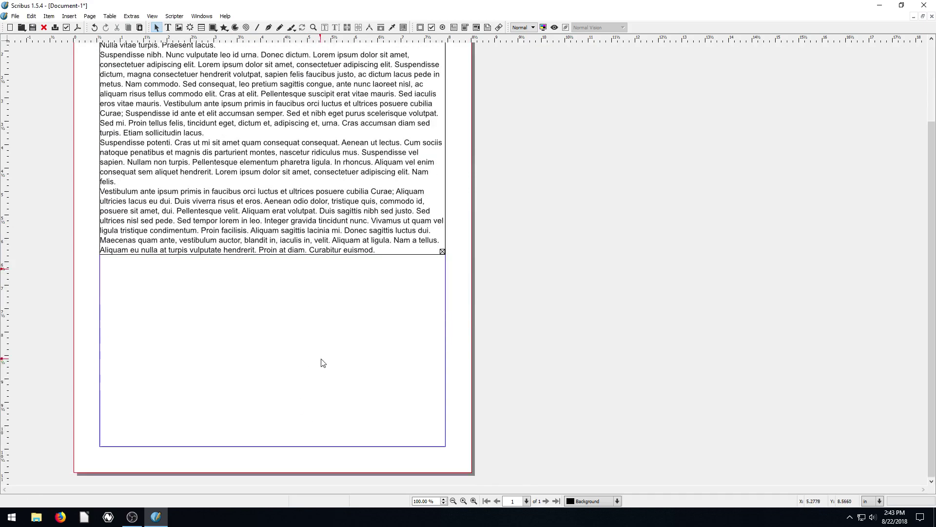
{"action": "scroll", "coordinate": [335, 345], "scroll_direction": "up", "scroll_amount": 3}
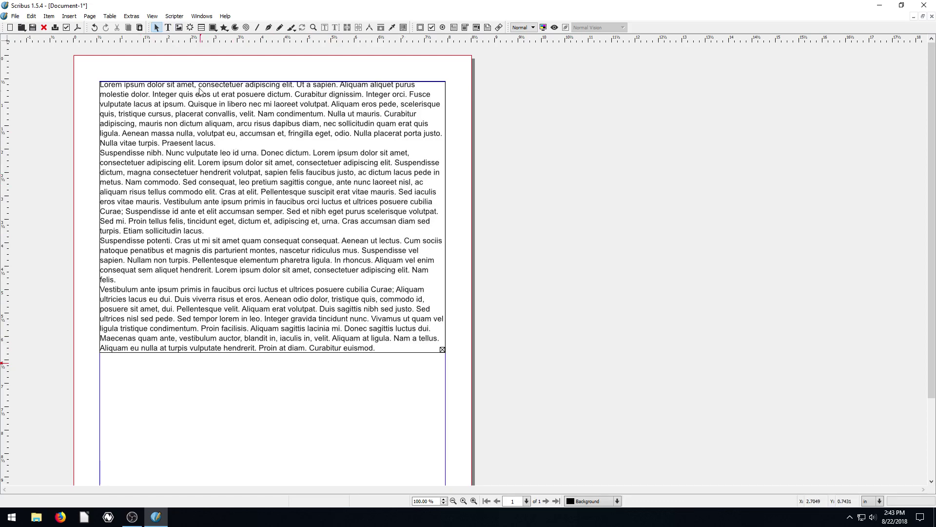
Draw a rectangle below the text frame and resize it with its edge and corner handles
{"action": "left_click", "coordinate": [214, 28]}
{"action": "scroll", "coordinate": [203, 182], "scroll_direction": "down", "scroll_amount": 2}
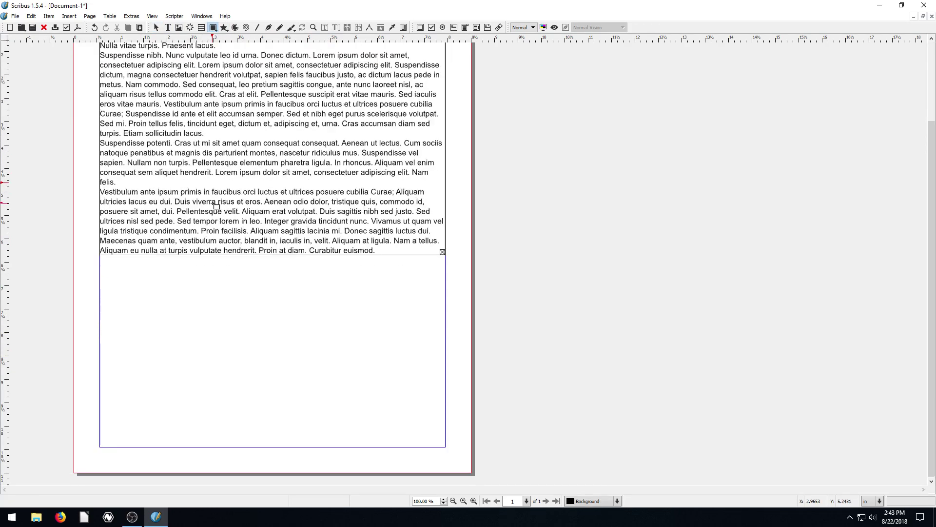
{"action": "mouse_move", "coordinate": [178, 297]}
{"action": "left_mouse_down"}
{"action": "mouse_move", "coordinate": [290, 377]}
{"action": "mouse_move", "coordinate": [357, 390]}
{"action": "left_mouse_up"}
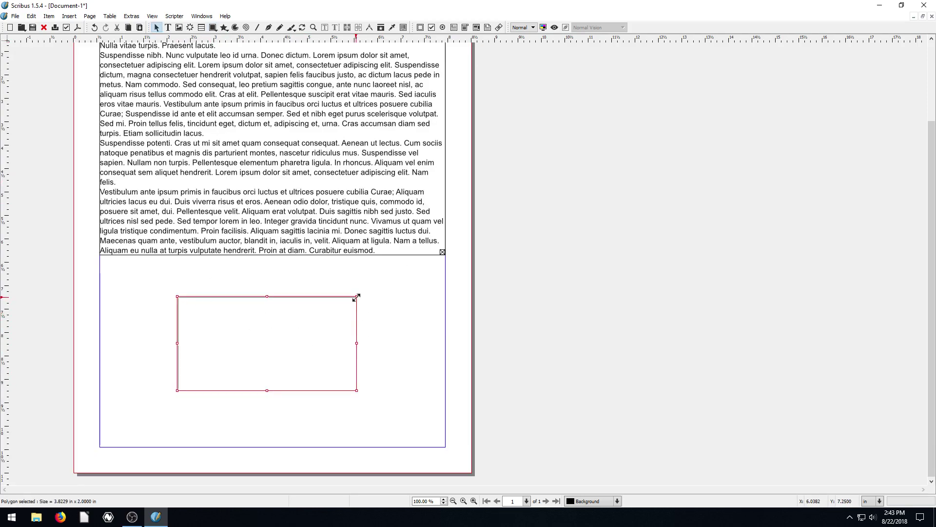
{"action": "left_click_drag", "start_coordinate": [357, 297], "coordinate": [384, 315]}
{"action": "left_click_drag", "start_coordinate": [282, 315], "coordinate": [280, 278]}
{"action": "left_click_drag", "start_coordinate": [281, 390], "coordinate": [281, 411]}
{"action": "left_click_drag", "start_coordinate": [385, 344], "coordinate": [324, 343]}
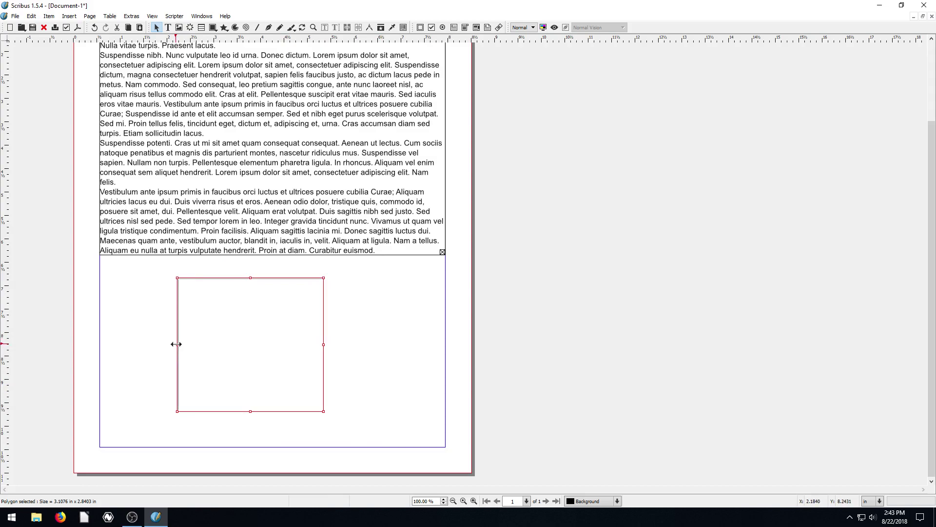
{"action": "left_click_drag", "start_coordinate": [178, 278], "coordinate": [194, 307]}
{"action": "left_click", "coordinate": [360, 325]}
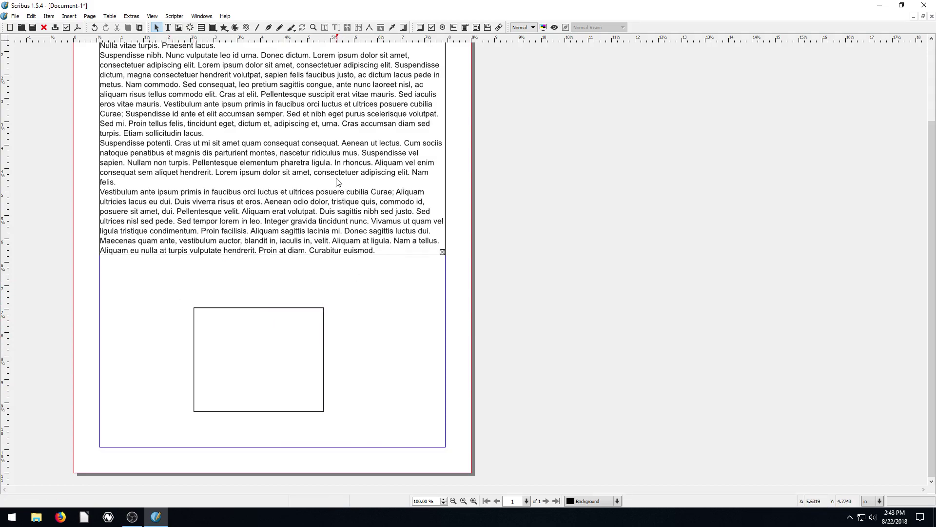
{"action": "left_click", "coordinate": [287, 342]}
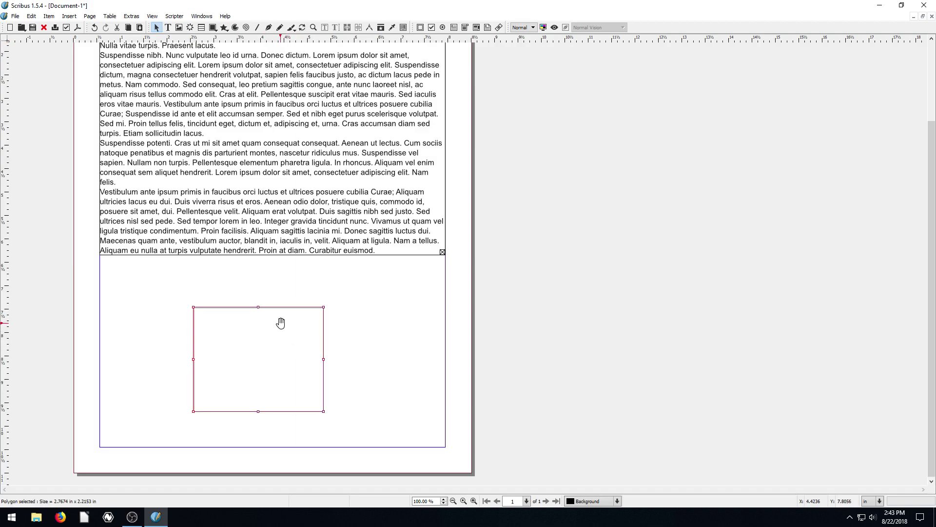
Rotate the rectangle twice until it sits as a tilted diamond
{"action": "left_click", "coordinate": [302, 27]}
{"action": "left_click_drag", "start_coordinate": [328, 313], "coordinate": [185, 291]}
{"action": "left_click", "coordinate": [227, 328]}
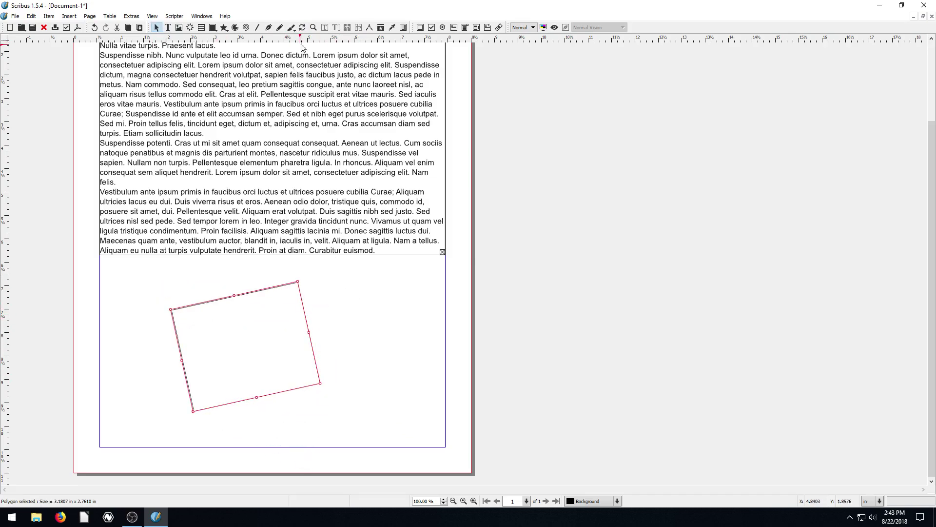
{"action": "left_click", "coordinate": [302, 28]}
{"action": "left_click_drag", "start_coordinate": [332, 263], "coordinate": [305, 374]}
{"action": "left_click", "coordinate": [339, 346]}
{"action": "scroll", "coordinate": [336, 352], "scroll_direction": "up", "scroll_amount": 4}
Rotate the text frame, then undo it so the frame stays upright
{"action": "left_click", "coordinate": [419, 172]}
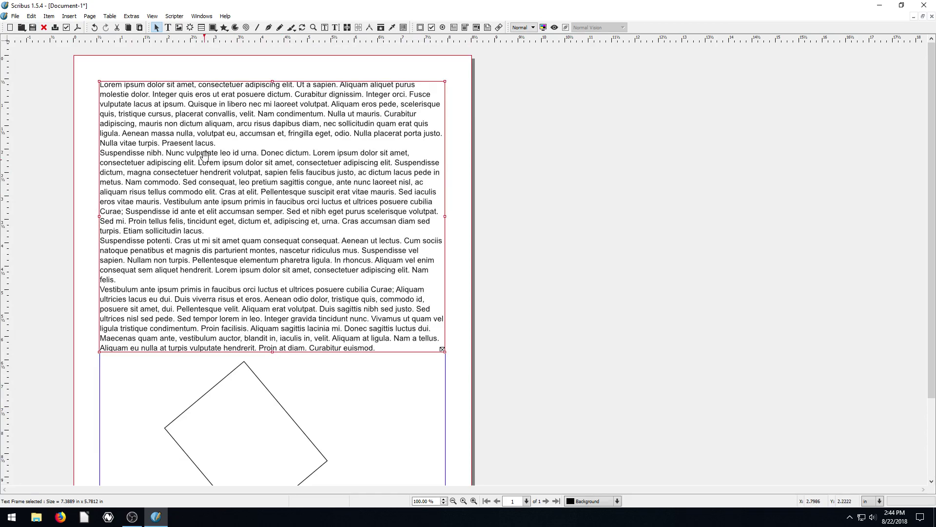
{"action": "left_click", "coordinate": [302, 27]}
{"action": "left_click_drag", "start_coordinate": [419, 104], "coordinate": [428, 138]}
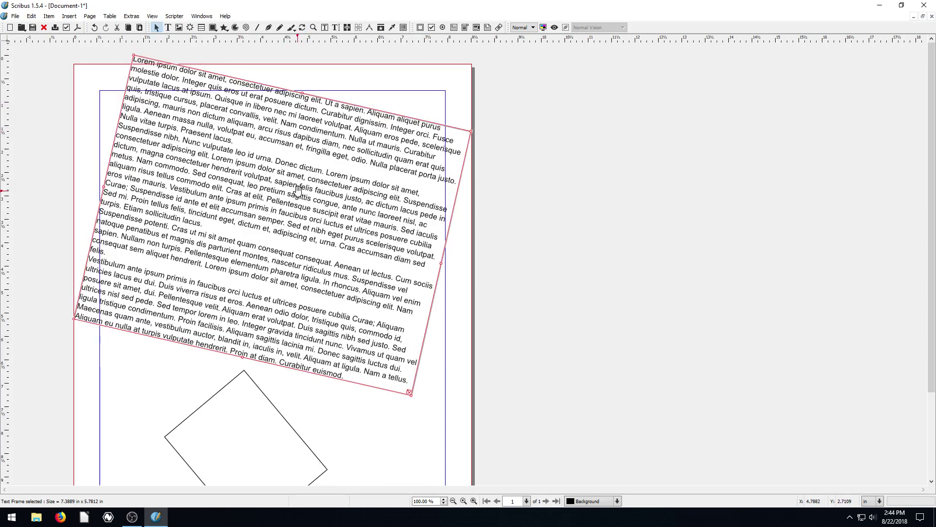
{"action": "key", "text": "ctrl+z"}
Drag the diamond up over the middle of the Lorem Ipsum text
{"action": "scroll", "coordinate": [299, 205], "scroll_direction": "down", "scroll_amount": 1}
{"action": "left_click", "coordinate": [282, 344]}
{"action": "left_click_drag", "start_coordinate": [287, 342], "coordinate": [330, 107]}
{"action": "scroll", "coordinate": [299, 197], "scroll_direction": "up", "scroll_amount": 1}
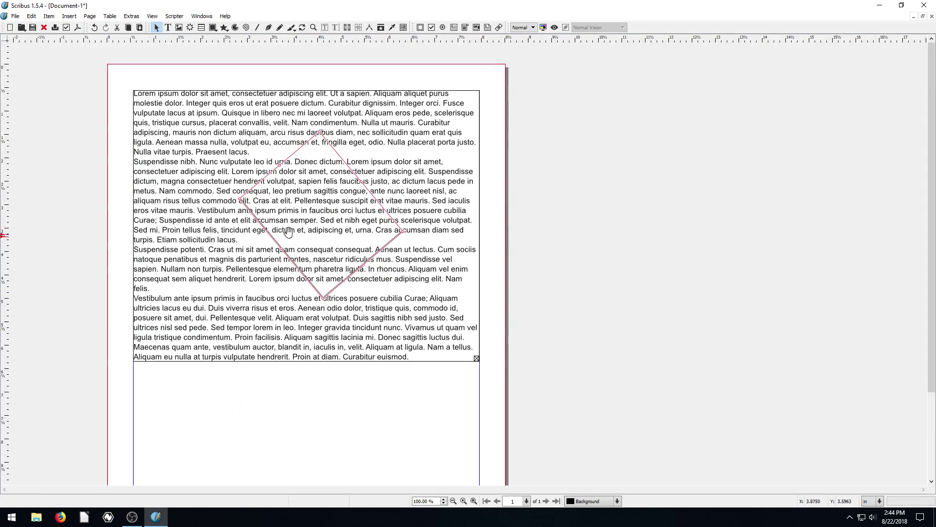
Set the diamond's Text Flow Around Frame to Use Frame Shape in its Properties
{"action": "right_click", "coordinate": [341, 161]}
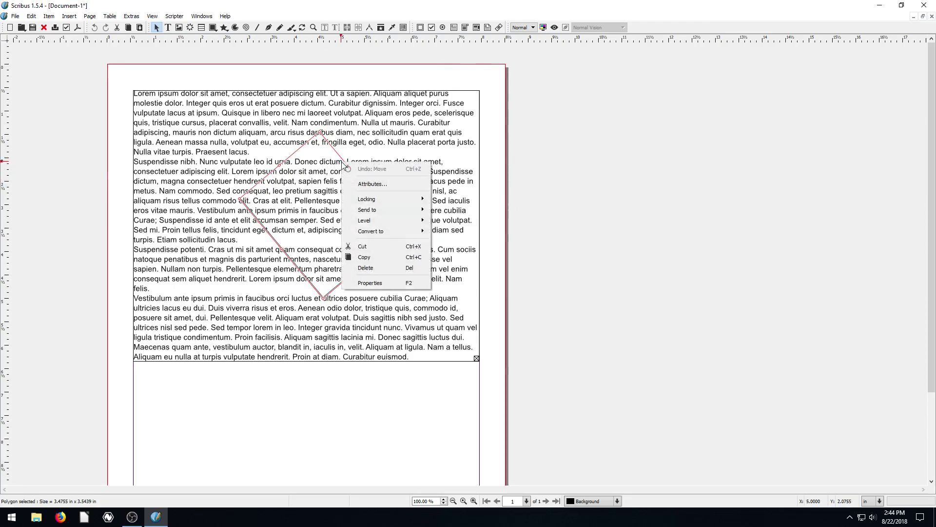
{"action": "left_click", "coordinate": [377, 283]}
{"action": "key", "text": "F2"}
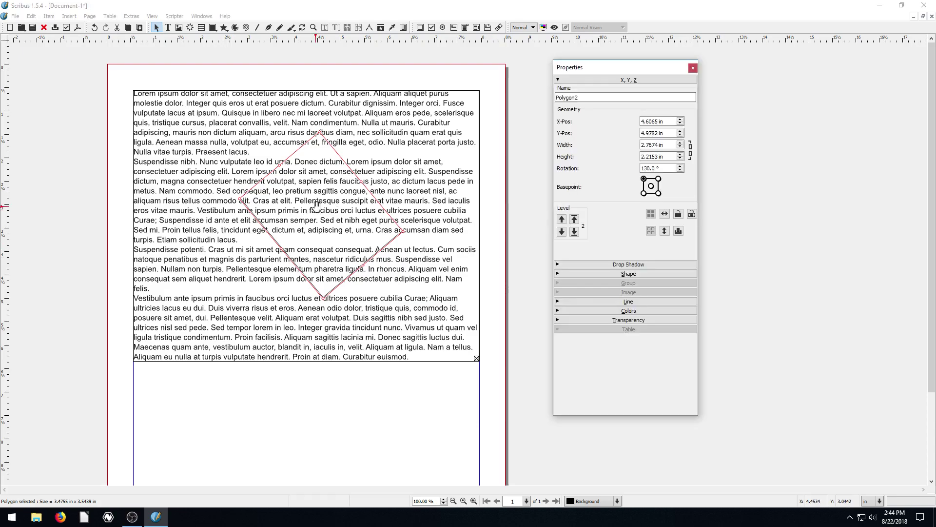
{"action": "left_click", "coordinate": [622, 273]}
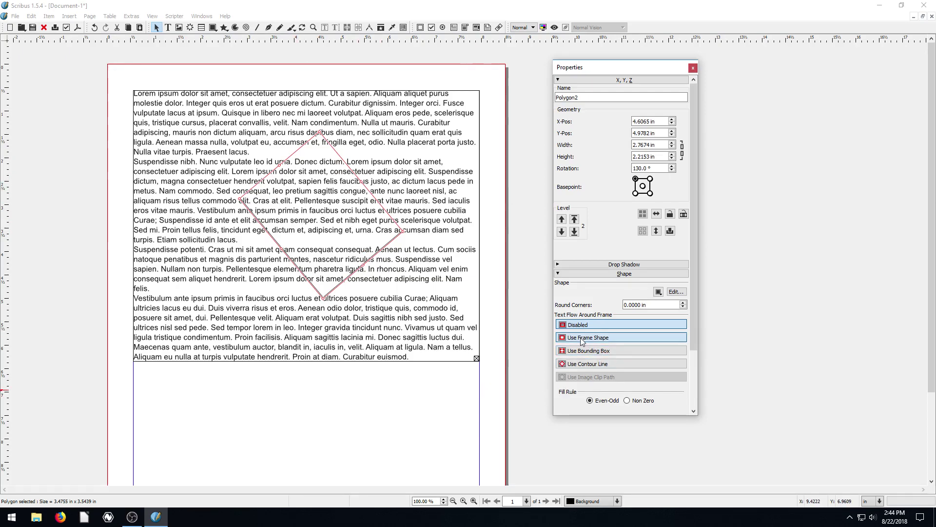
{"action": "left_click", "coordinate": [563, 338]}
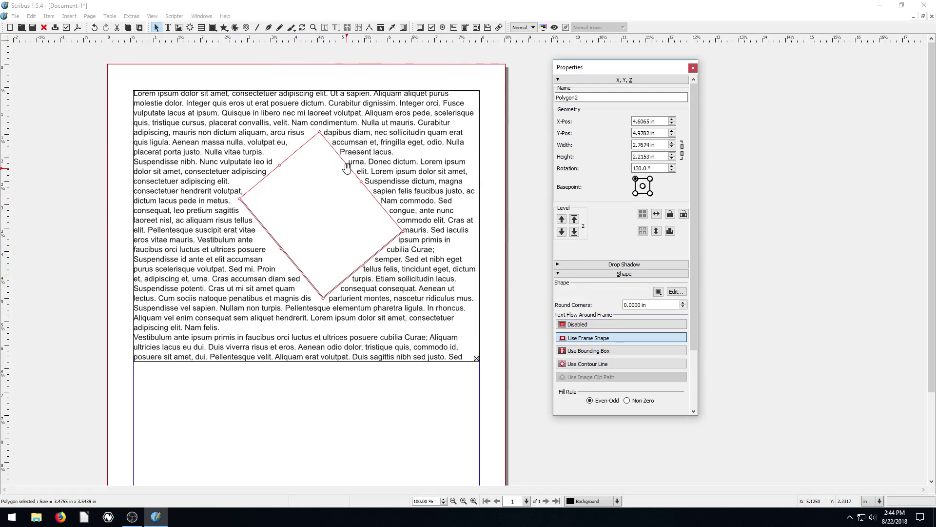
Move the shape within the text and rotate it to about 187.6° near the upper right
{"action": "left_click_drag", "start_coordinate": [344, 173], "coordinate": [411, 234]}
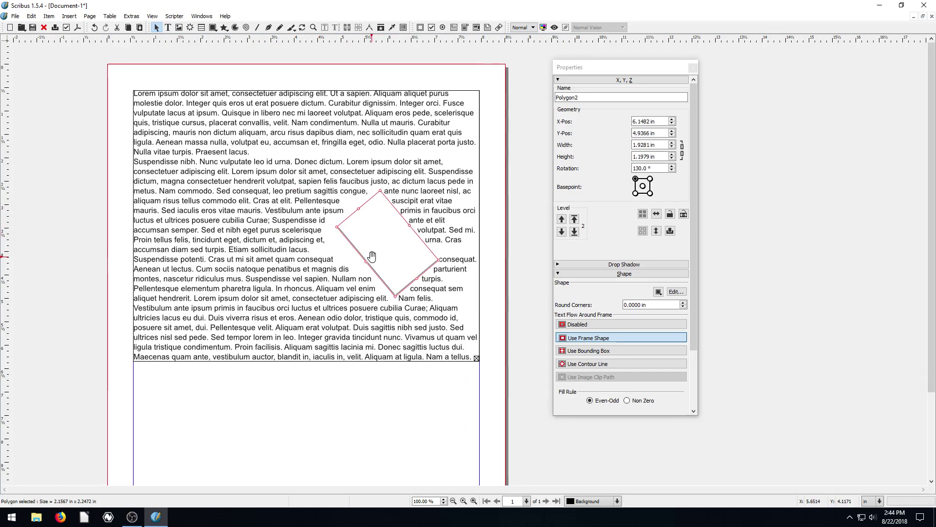
{"action": "left_click", "coordinate": [302, 27]}
{"action": "left_click_drag", "start_coordinate": [347, 222], "coordinate": [335, 268]}
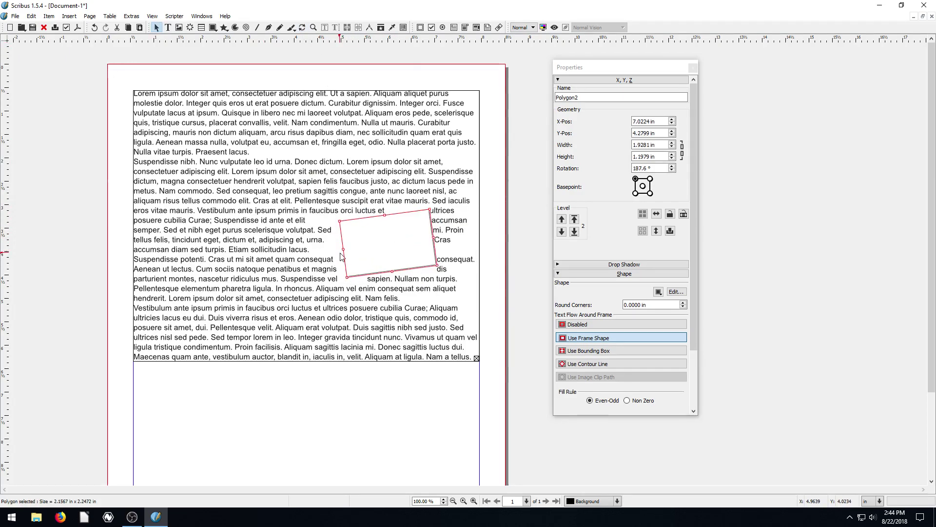
{"action": "left_click_drag", "start_coordinate": [364, 239], "coordinate": [373, 160]}
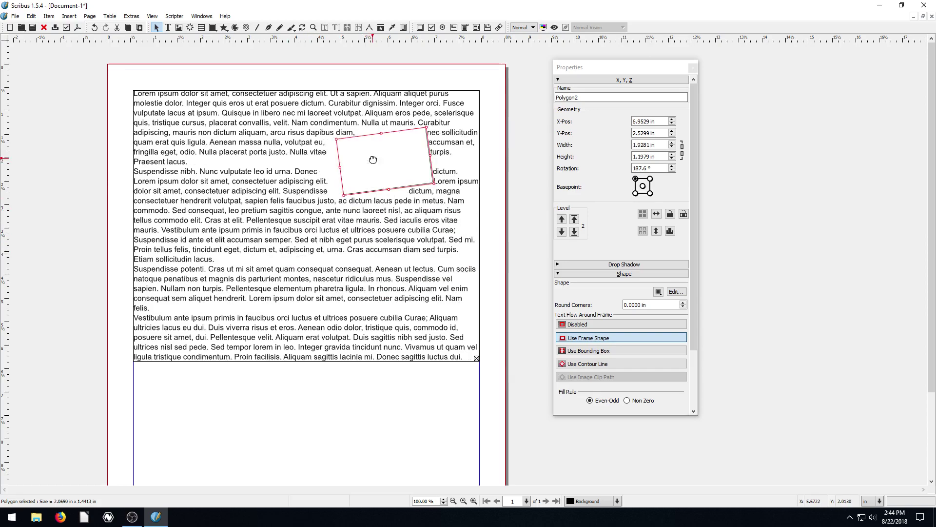
Draw a polygon in the empty area below the text frame
{"action": "left_click", "coordinate": [224, 28]}
{"action": "scroll", "coordinate": [253, 355], "scroll_direction": "down", "scroll_amount": 3}
{"action": "scroll", "coordinate": [253, 354], "scroll_direction": "down", "scroll_amount": 1}
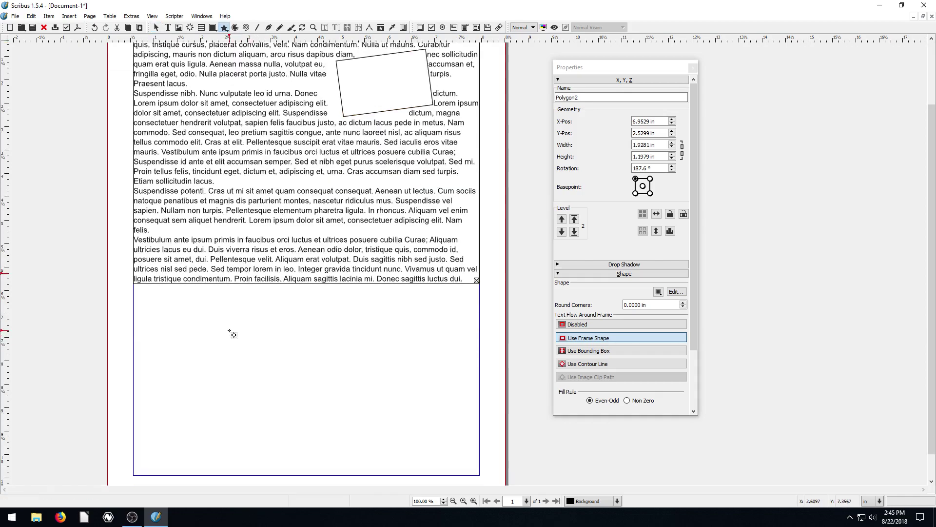
{"action": "left_click_drag", "start_coordinate": [230, 330], "coordinate": [371, 464]}
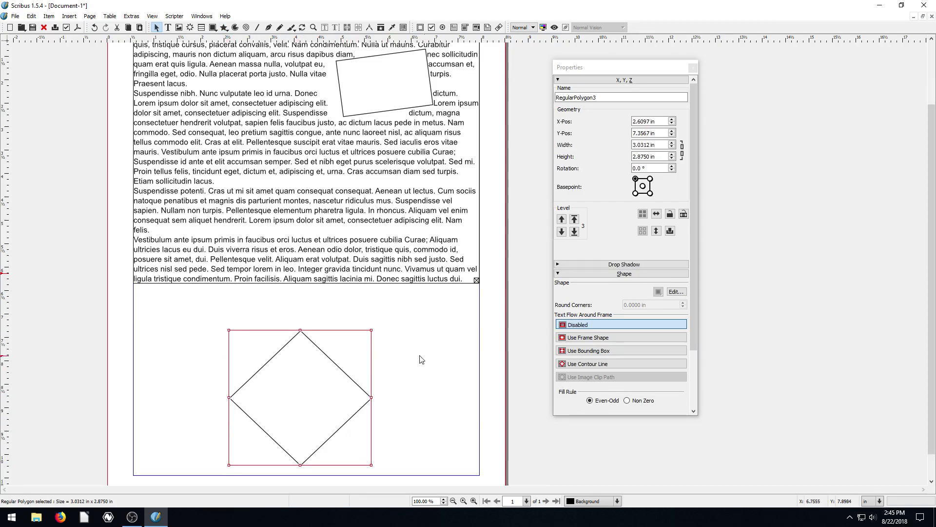
Make the polygon a five-pointed star with factor -35% and inner rotation -2°
{"action": "left_click", "coordinate": [676, 291]}
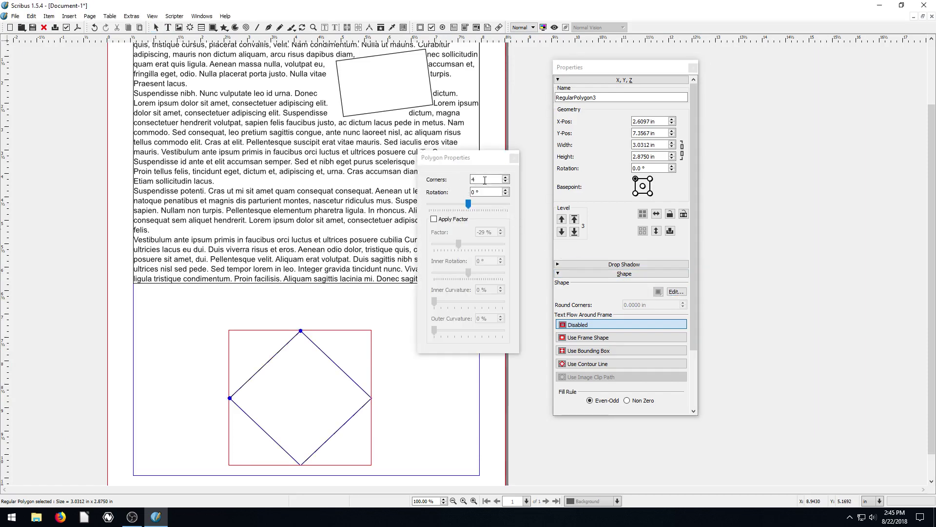
{"action": "left_click", "coordinate": [506, 177]}
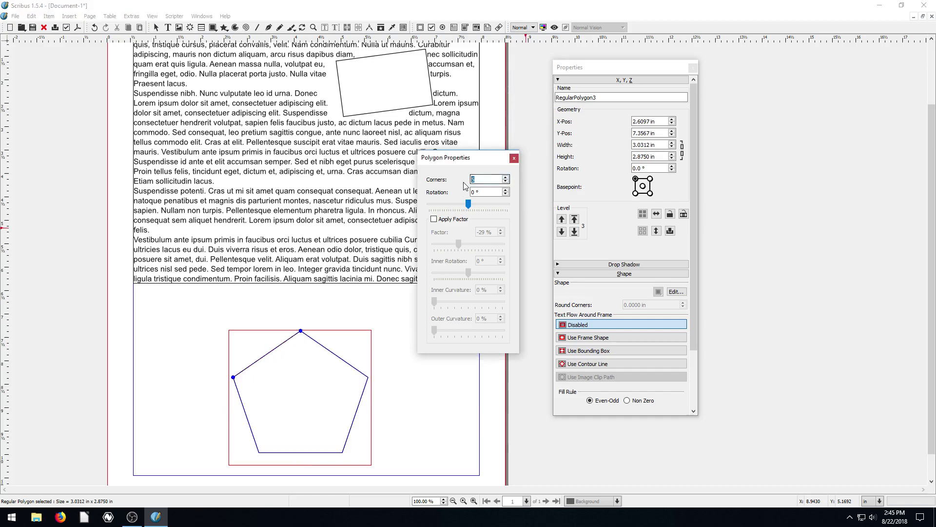
{"action": "left_click", "coordinate": [506, 189]}
{"action": "left_click", "coordinate": [506, 189]}
{"action": "left_click", "coordinate": [506, 189]}
{"action": "left_click", "coordinate": [506, 194]}
{"action": "left_click", "coordinate": [506, 194]}
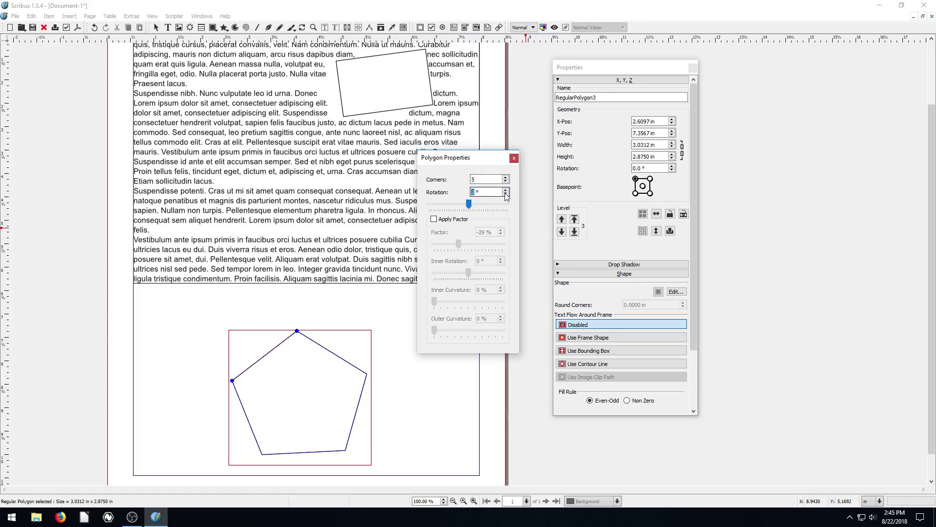
{"action": "left_click", "coordinate": [434, 220]}
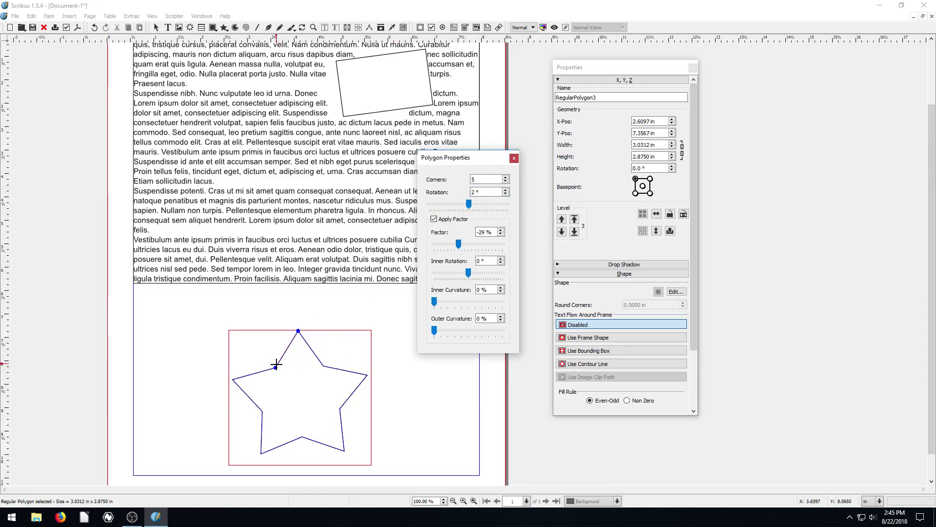
{"action": "mouse_move", "coordinate": [277, 372]}
{"action": "left_mouse_down"}
{"action": "mouse_move", "coordinate": [288, 363]}
{"action": "mouse_move", "coordinate": [281, 370]}
{"action": "mouse_move", "coordinate": [299, 372]}
{"action": "mouse_move", "coordinate": [288, 360]}
{"action": "mouse_move", "coordinate": [267, 372]}
{"action": "mouse_move", "coordinate": [199, 307]}
{"action": "mouse_move", "coordinate": [292, 405]}
{"action": "mouse_move", "coordinate": [341, 414]}
{"action": "mouse_move", "coordinate": [368, 389]}
{"action": "mouse_move", "coordinate": [267, 382]}
{"action": "mouse_move", "coordinate": [292, 366]}
{"action": "mouse_move", "coordinate": [263, 382]}
{"action": "mouse_move", "coordinate": [295, 381]}
{"action": "mouse_move", "coordinate": [278, 369]}
{"action": "left_mouse_up"}
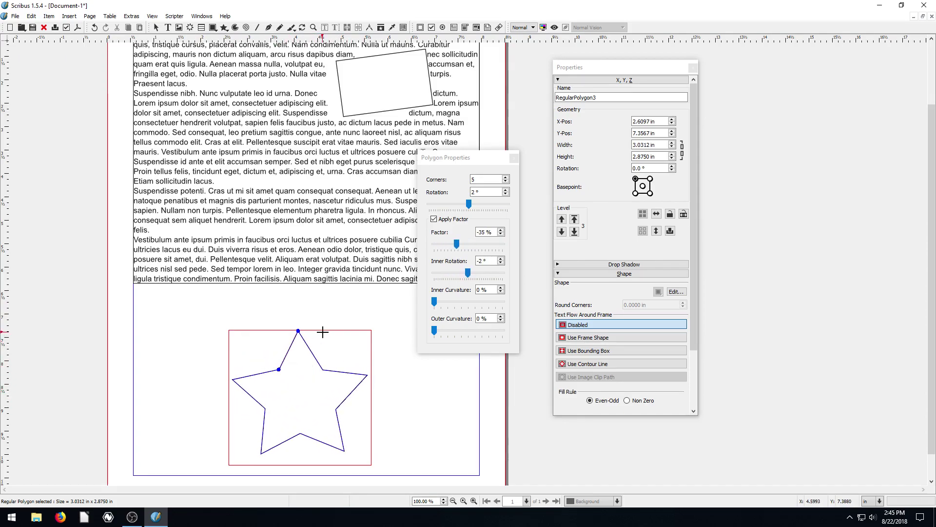
Move the star up onto the text frame and rotate it to 95.1°
{"action": "left_click", "coordinate": [514, 159]}
{"action": "left_click_drag", "start_coordinate": [324, 378], "coordinate": [332, 303]}
{"action": "left_click", "coordinate": [303, 28]}
{"action": "left_click_drag", "start_coordinate": [240, 326], "coordinate": [356, 373]}
{"action": "left_click", "coordinate": [358, 349]}
{"action": "left_click_drag", "start_coordinate": [332, 335], "coordinate": [276, 146]}
{"action": "scroll", "coordinate": [292, 146], "scroll_direction": "up", "scroll_amount": 2}
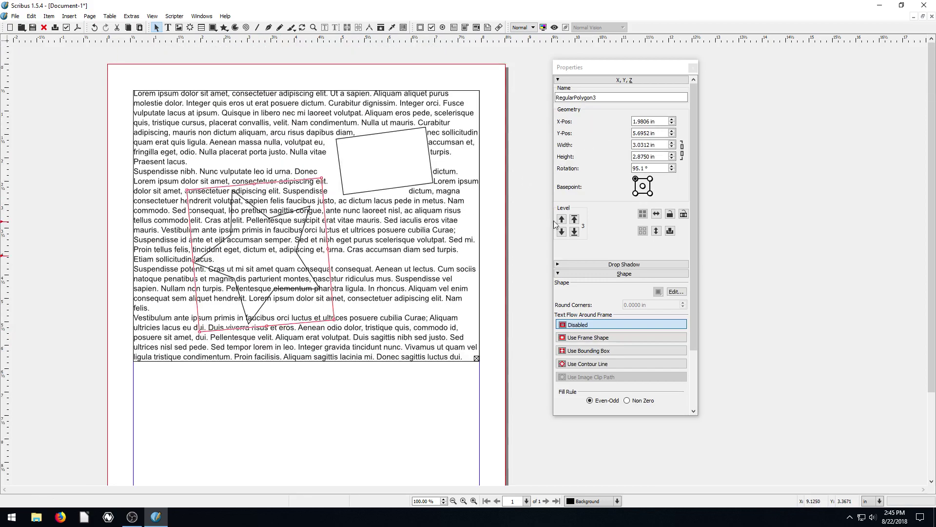
Wrap the text around the star's outline, nudge it left, and readjust its inner corners
{"action": "left_click", "coordinate": [575, 339]}
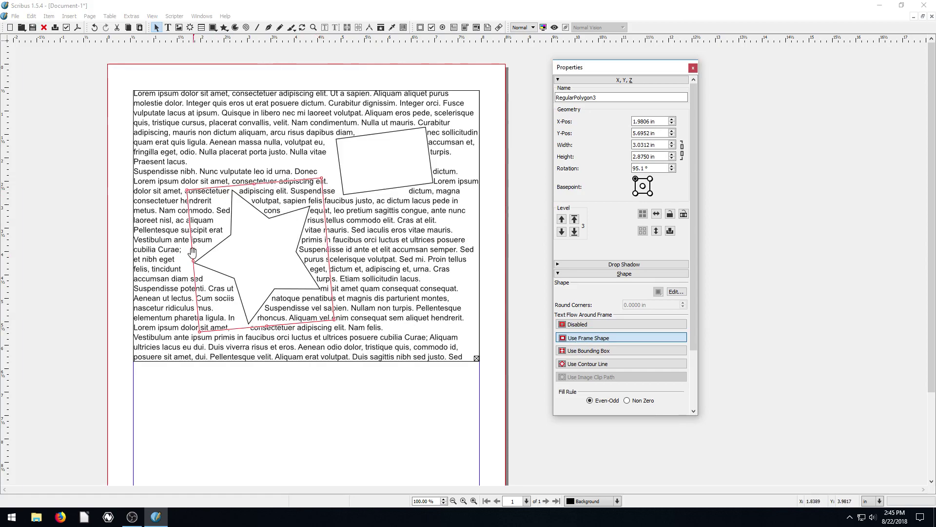
{"action": "left_click_drag", "start_coordinate": [253, 246], "coordinate": [249, 268]}
{"action": "right_click", "coordinate": [241, 259]}
{"action": "double_click", "coordinate": [236, 244]}
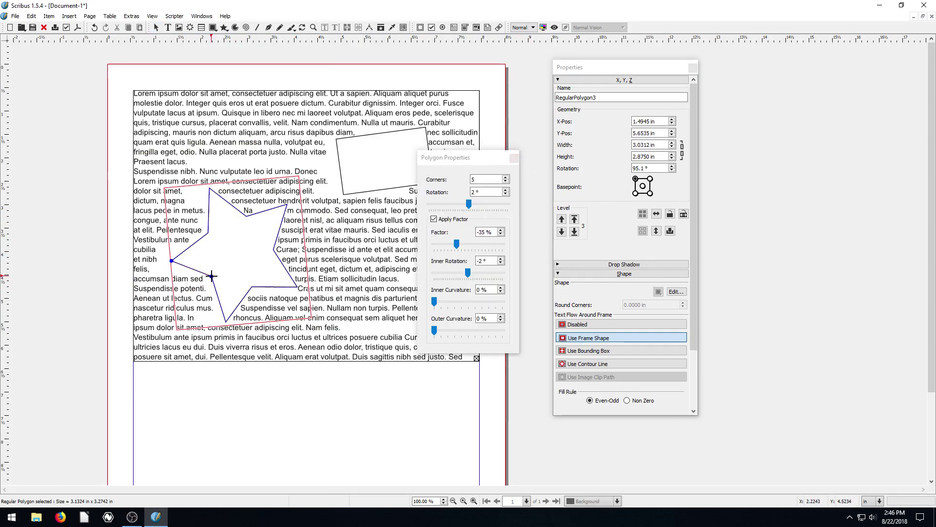
{"action": "left_click_drag", "start_coordinate": [211, 276], "coordinate": [301, 259]}
{"action": "left_click", "coordinate": [513, 158]}
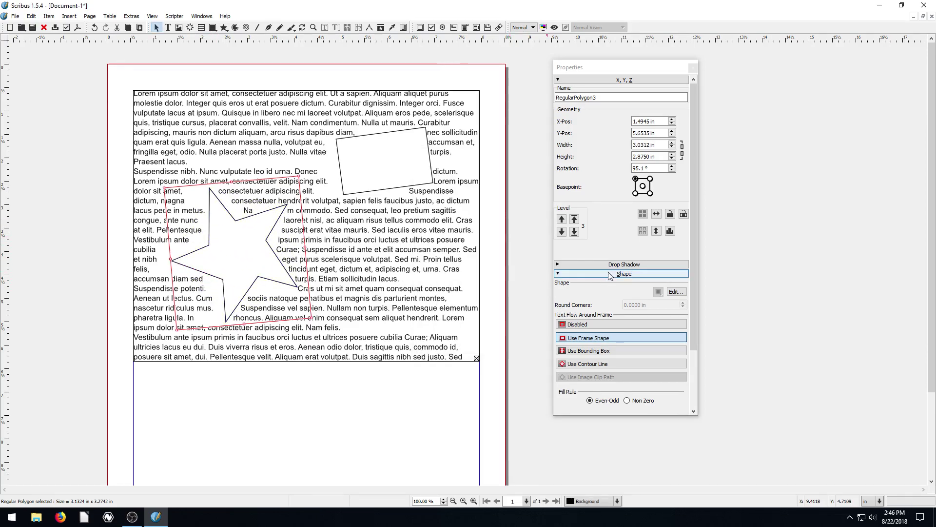
Drag the tilted rectangle's corner nodes into an irregular 1.7783 × 1.9479 in quadrilateral
{"action": "double_click", "coordinate": [369, 142]}
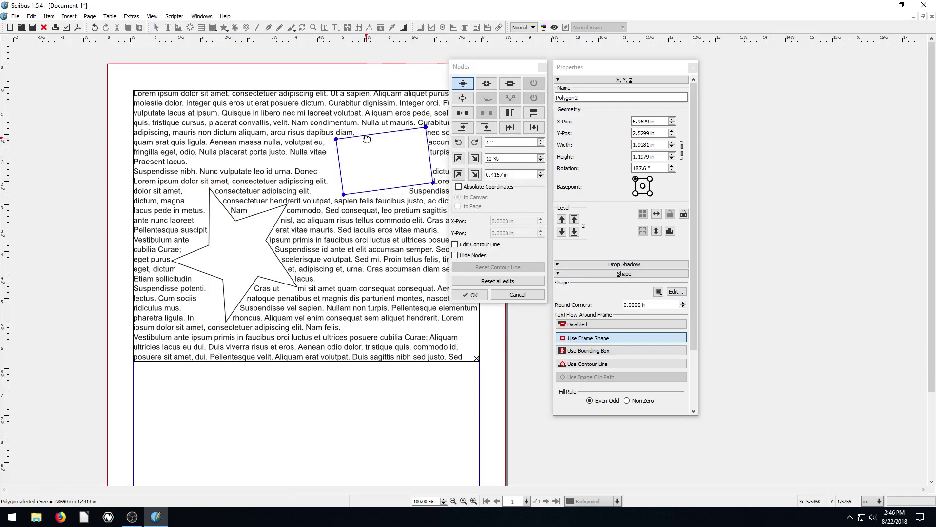
{"action": "left_click_drag", "start_coordinate": [337, 139], "coordinate": [359, 159]}
{"action": "left_click_drag", "start_coordinate": [426, 127], "coordinate": [386, 121]}
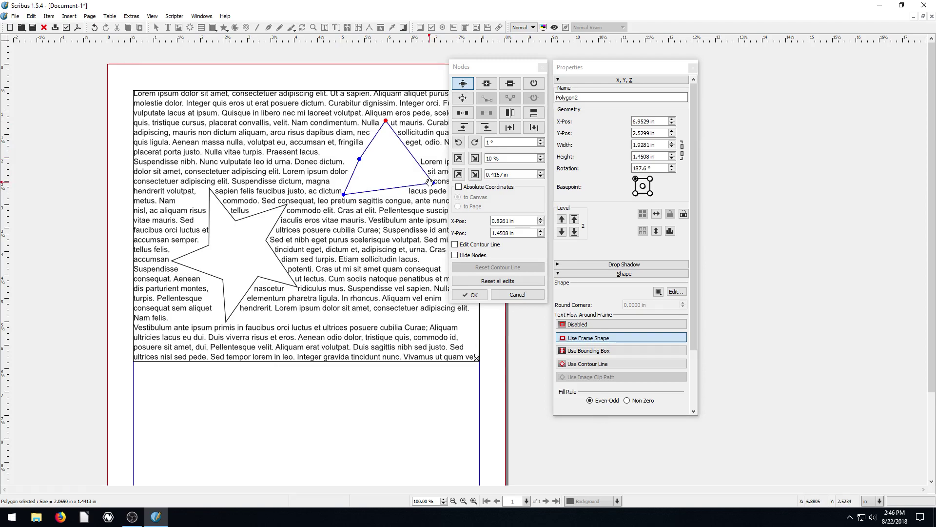
{"action": "left_click_drag", "start_coordinate": [432, 183], "coordinate": [411, 209]}
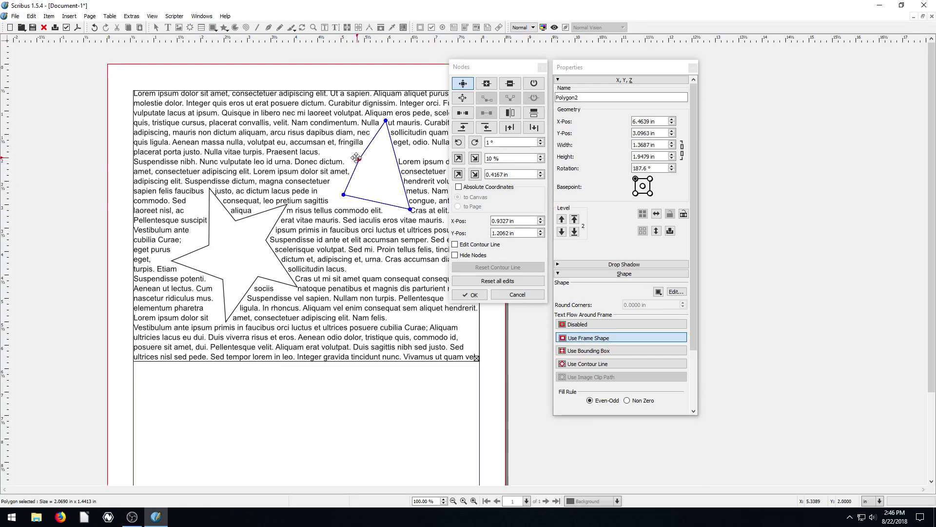
{"action": "left_click_drag", "start_coordinate": [352, 155], "coordinate": [309, 132]}
{"action": "left_click_drag", "start_coordinate": [341, 193], "coordinate": [347, 161]}
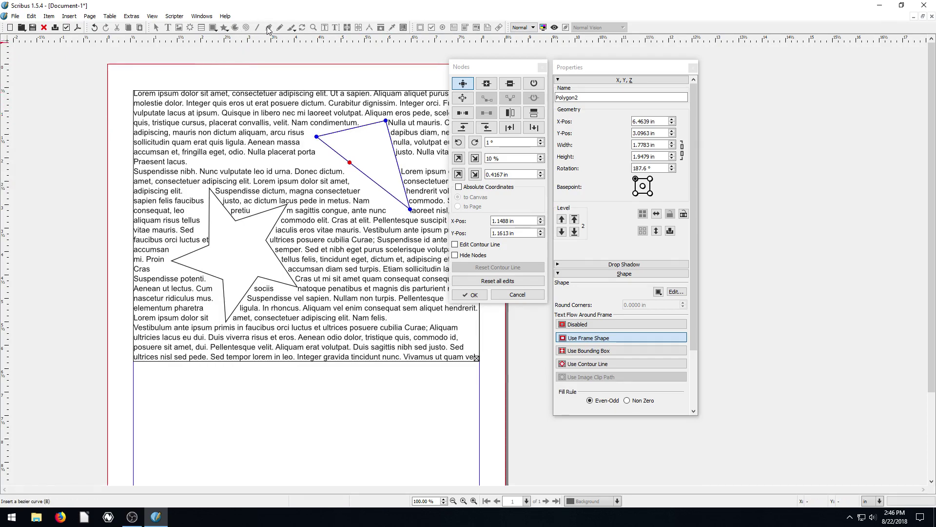
{"action": "left_click", "coordinate": [542, 67]}
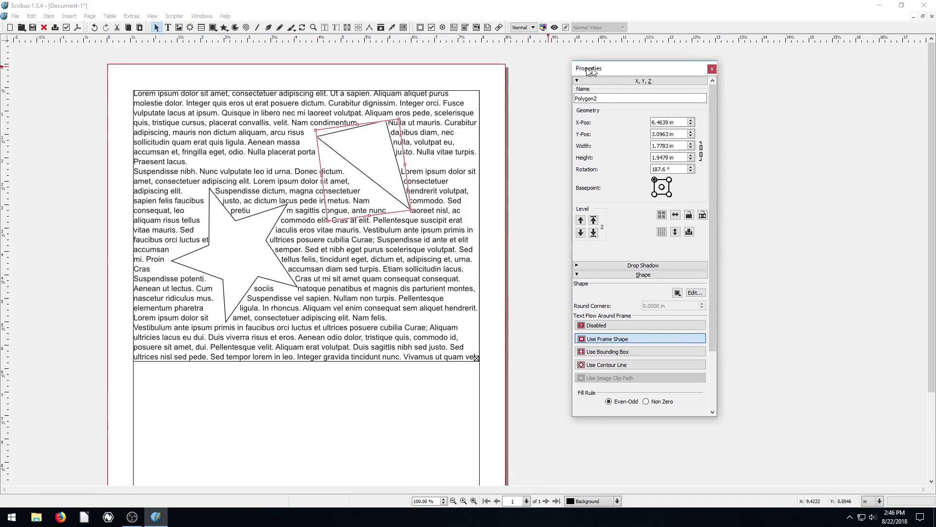
Draw Line4 below the text, then drag its ends to make it 3.0071 in long at 12.4°
{"action": "left_click", "coordinate": [258, 28]}
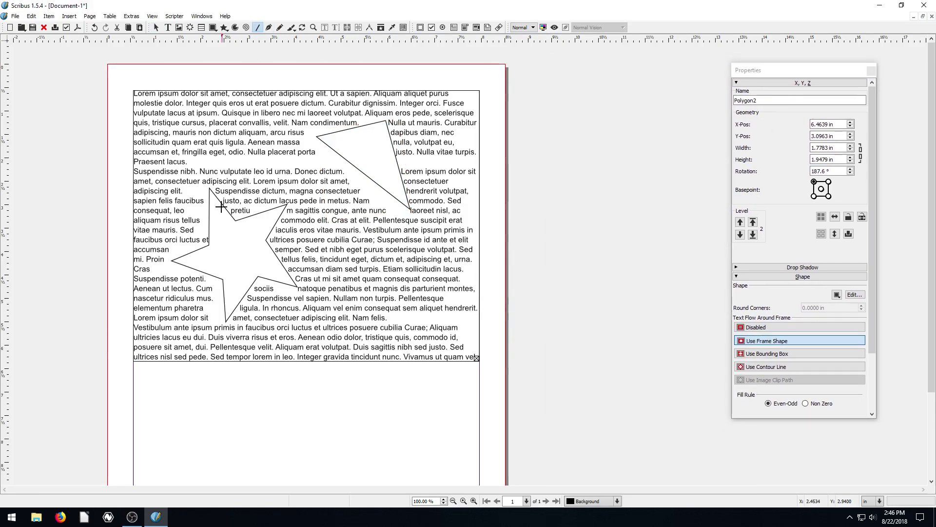
{"action": "scroll", "coordinate": [274, 387], "scroll_direction": "down", "scroll_amount": 2}
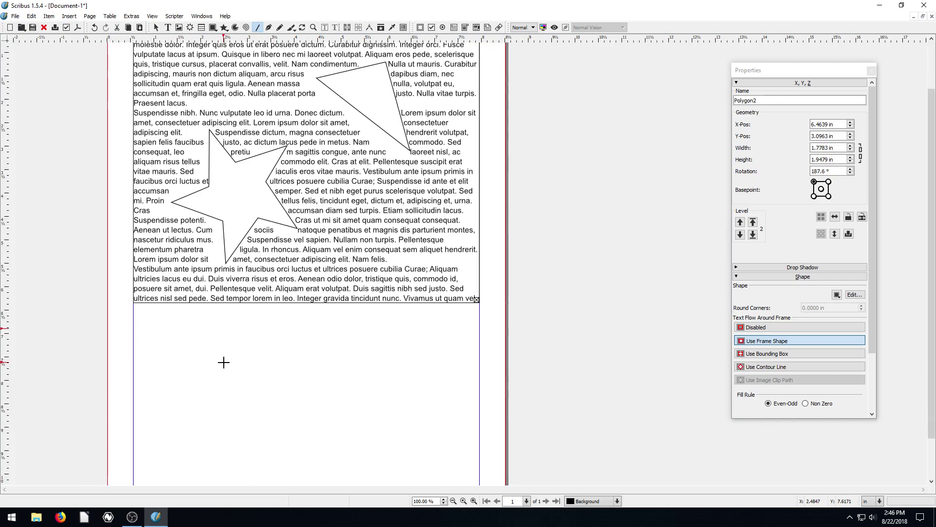
{"action": "mouse_move", "coordinate": [227, 361]}
{"action": "left_mouse_down"}
{"action": "mouse_move", "coordinate": [291, 361]}
{"action": "mouse_move", "coordinate": [298, 341]}
{"action": "mouse_move", "coordinate": [420, 302]}
{"action": "left_mouse_up"}
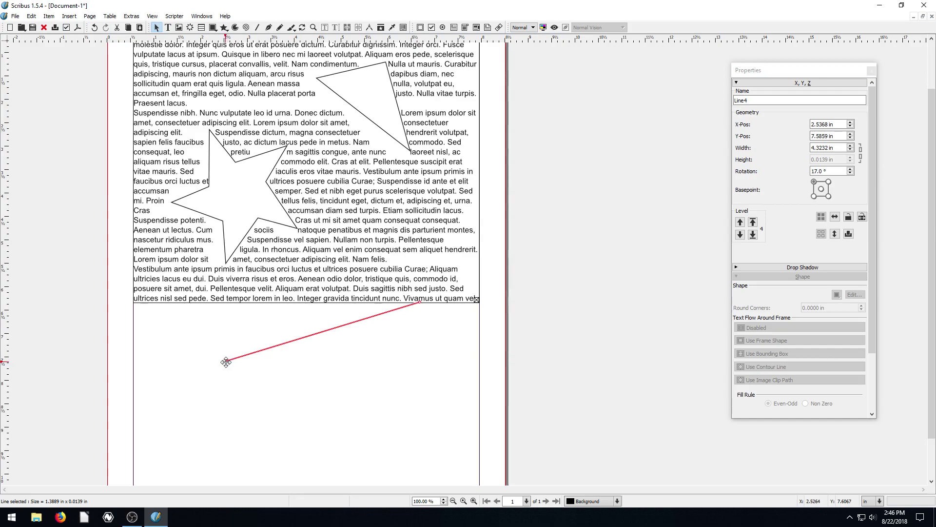
{"action": "left_click_drag", "start_coordinate": [226, 361], "coordinate": [208, 398]}
{"action": "left_click_drag", "start_coordinate": [421, 303], "coordinate": [346, 368]}
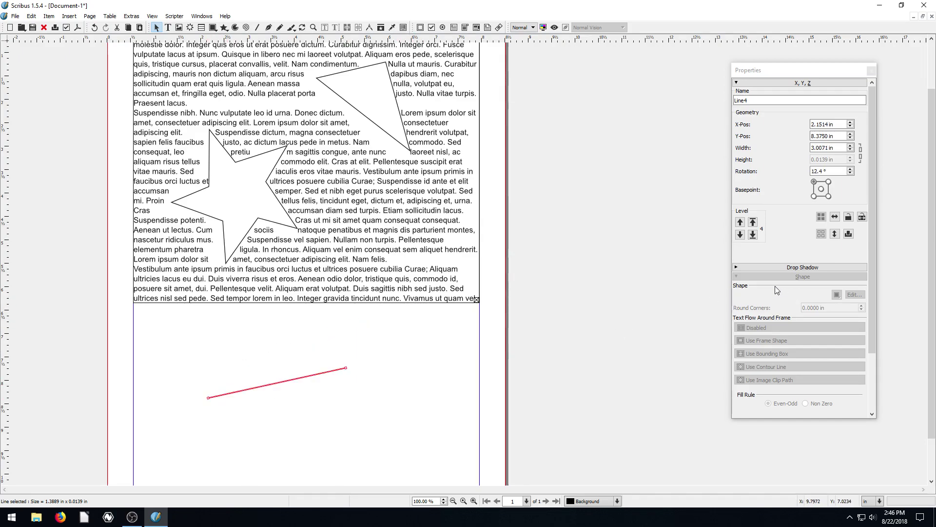
Make Line4 dashed with a ScissorsL start and Arrow1L end, then move it near the left margin
{"action": "left_click", "coordinate": [802, 386]}
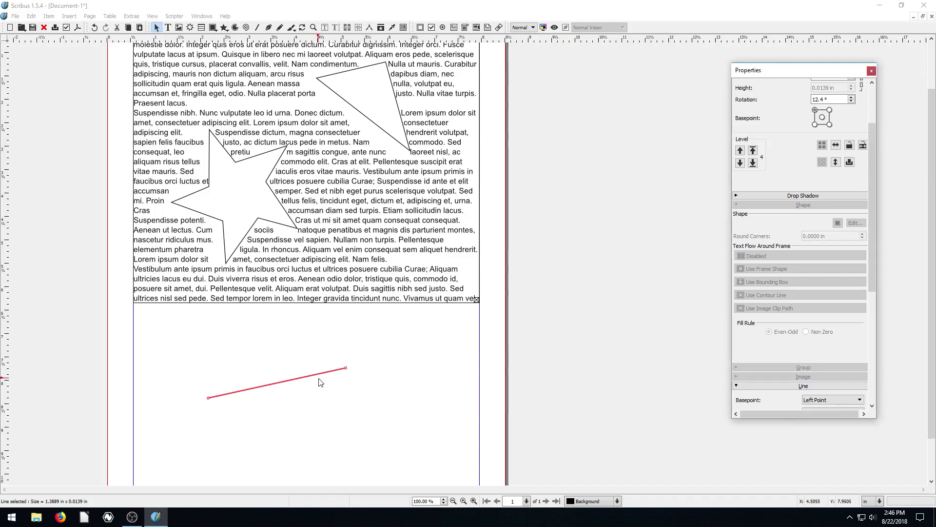
{"action": "scroll", "coordinate": [820, 324], "scroll_direction": "down", "scroll_amount": 5}
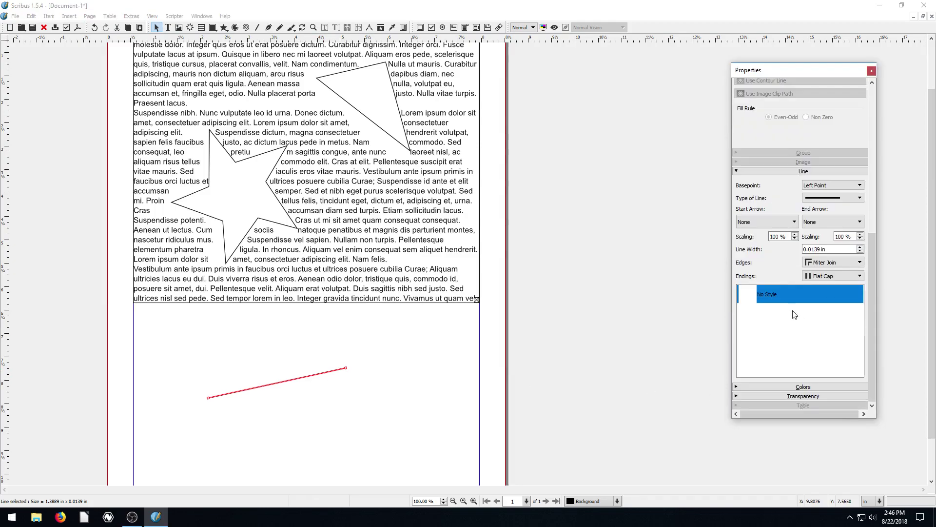
{"action": "left_click", "coordinate": [818, 199]}
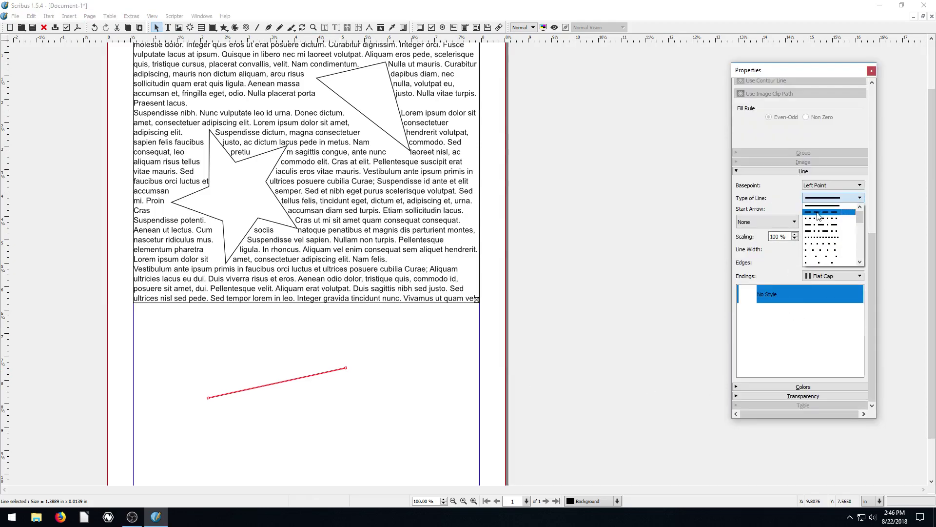
{"action": "left_click", "coordinate": [820, 212]}
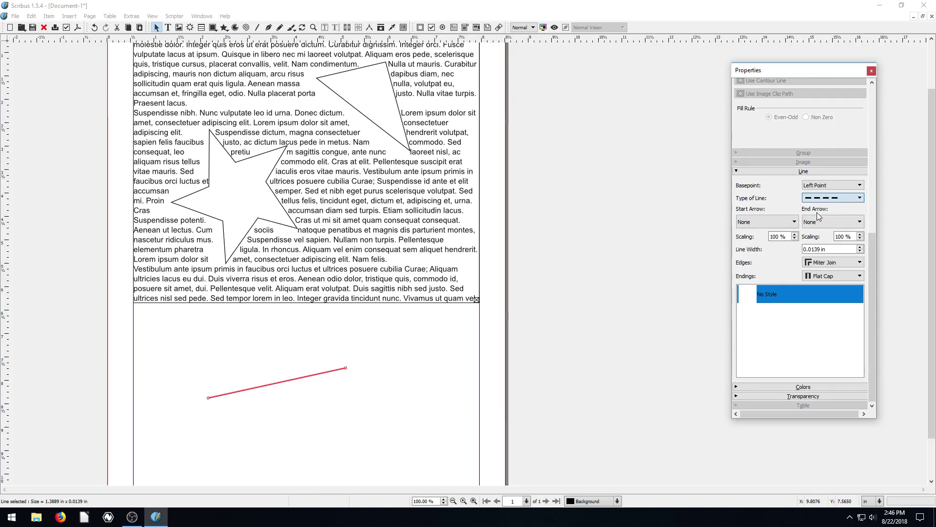
{"action": "left_click", "coordinate": [793, 223]}
{"action": "scroll", "coordinate": [776, 268], "scroll_direction": "down", "scroll_amount": 5}
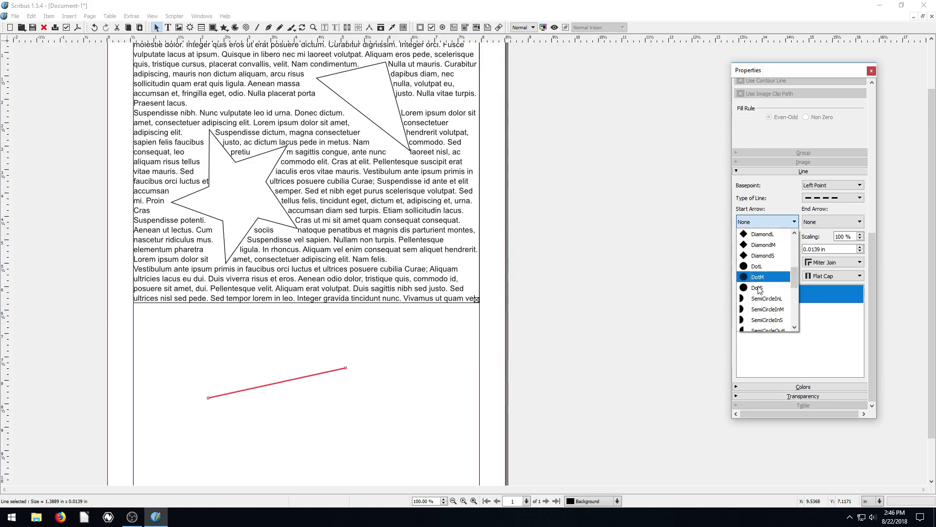
{"action": "scroll", "coordinate": [758, 295], "scroll_direction": "up", "scroll_amount": 2}
{"action": "left_click", "coordinate": [762, 298]}
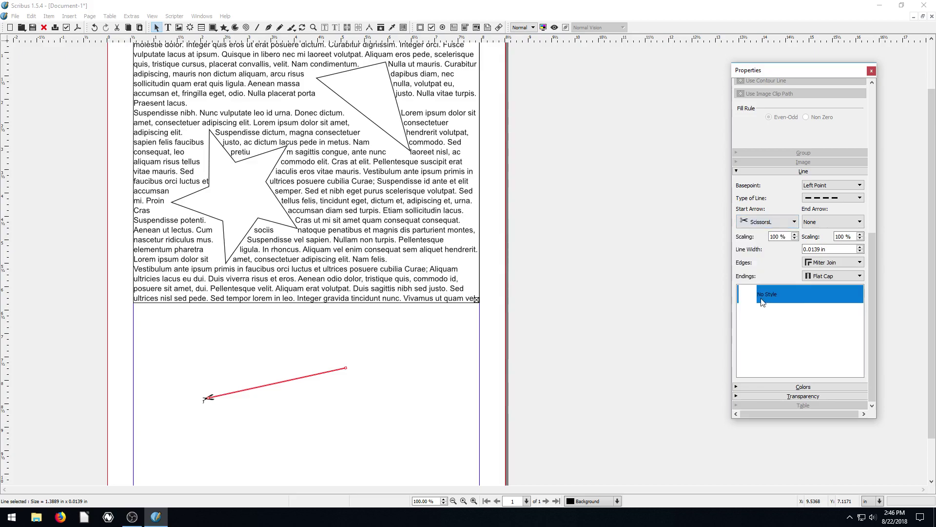
{"action": "left_click", "coordinate": [832, 222]}
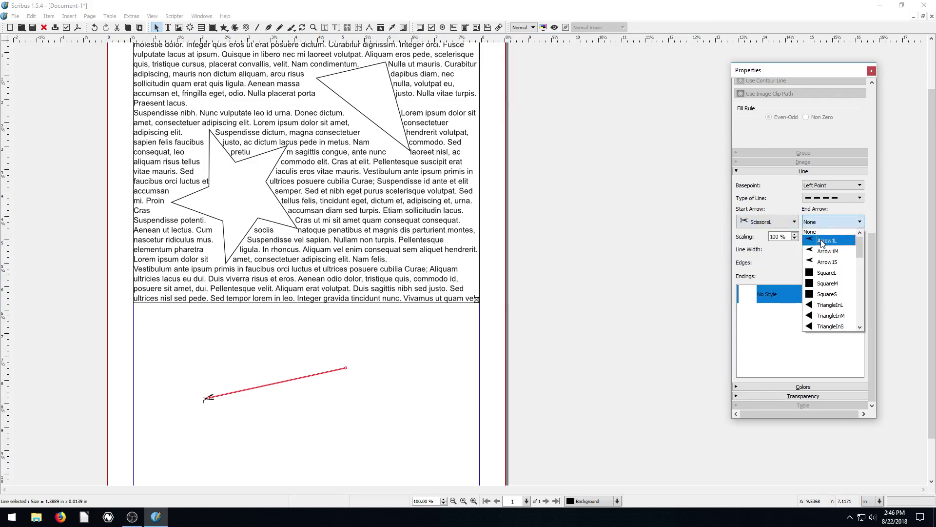
{"action": "left_click", "coordinate": [823, 243]}
{"action": "left_click", "coordinate": [395, 436]}
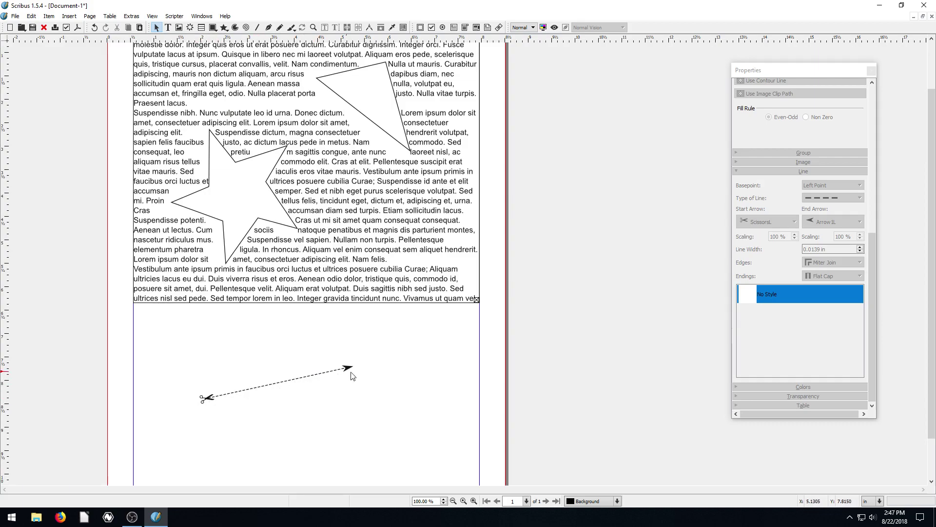
{"action": "left_click_drag", "start_coordinate": [320, 380], "coordinate": [273, 336]}
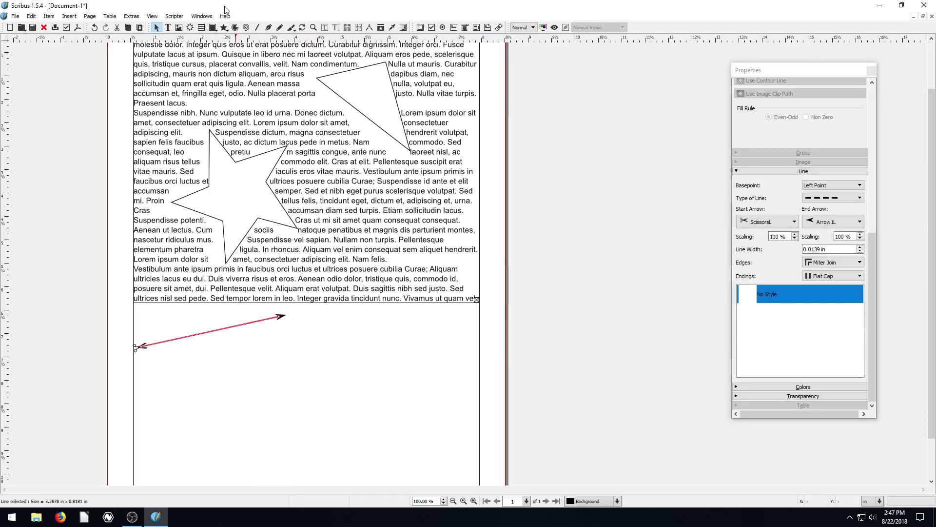
Draw a Bezier shape below the dashed arrow with straight top edges and a curved wave underneath
{"action": "left_click", "coordinate": [270, 28]}
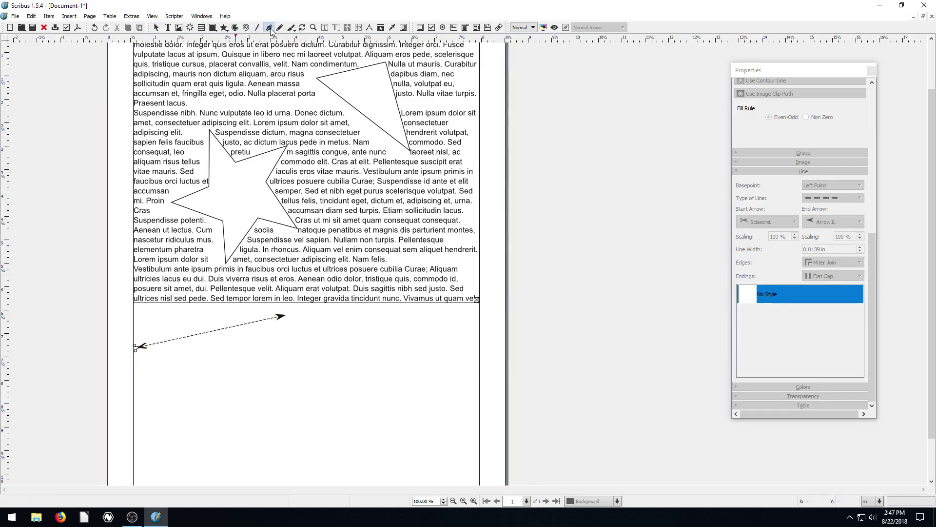
{"action": "left_click", "coordinate": [191, 418]}
{"action": "left_click", "coordinate": [290, 354]}
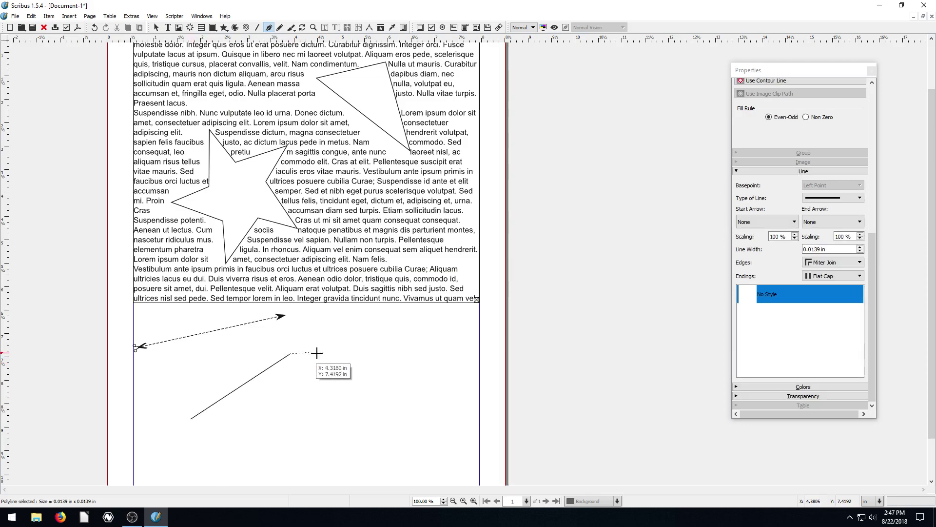
{"action": "left_click", "coordinate": [402, 354]}
{"action": "left_click", "coordinate": [327, 453]}
{"action": "left_click_drag", "start_coordinate": [273, 434], "coordinate": [266, 395]}
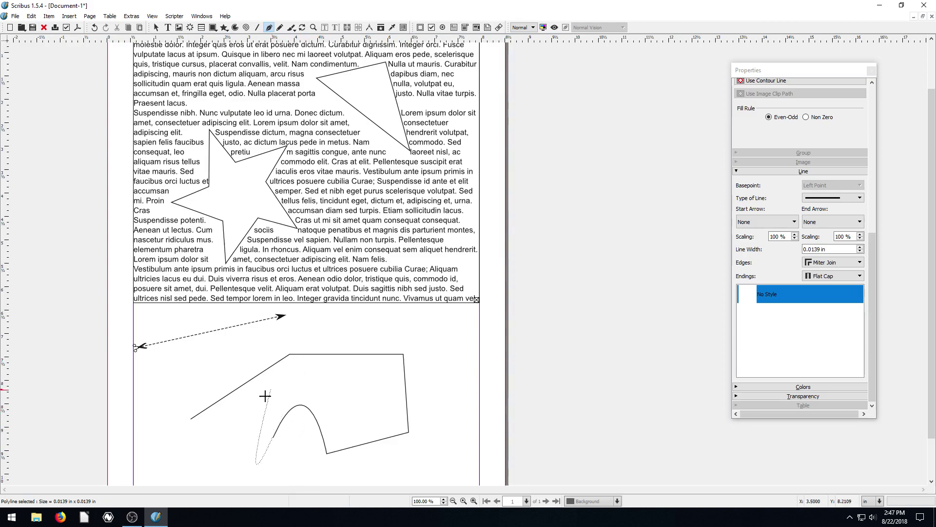
{"action": "left_click", "coordinate": [194, 428]}
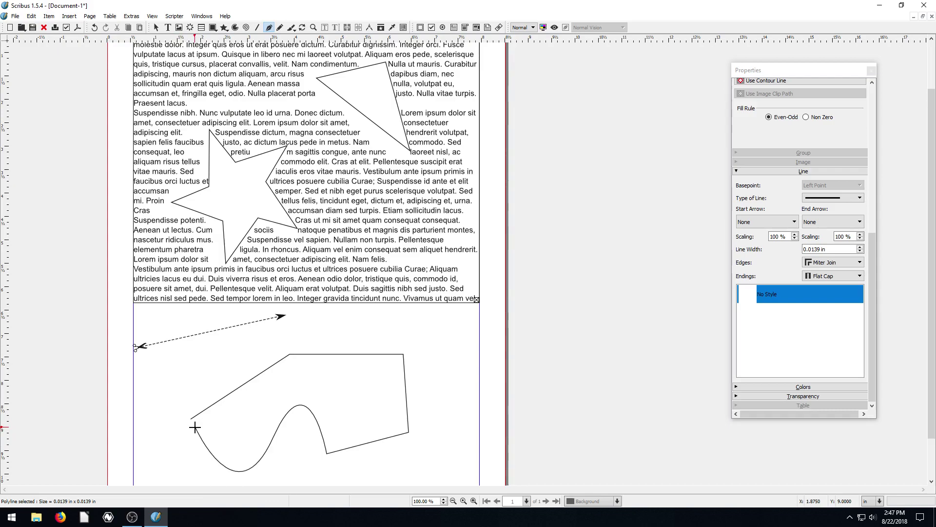
{"action": "right_click", "coordinate": [218, 436]}
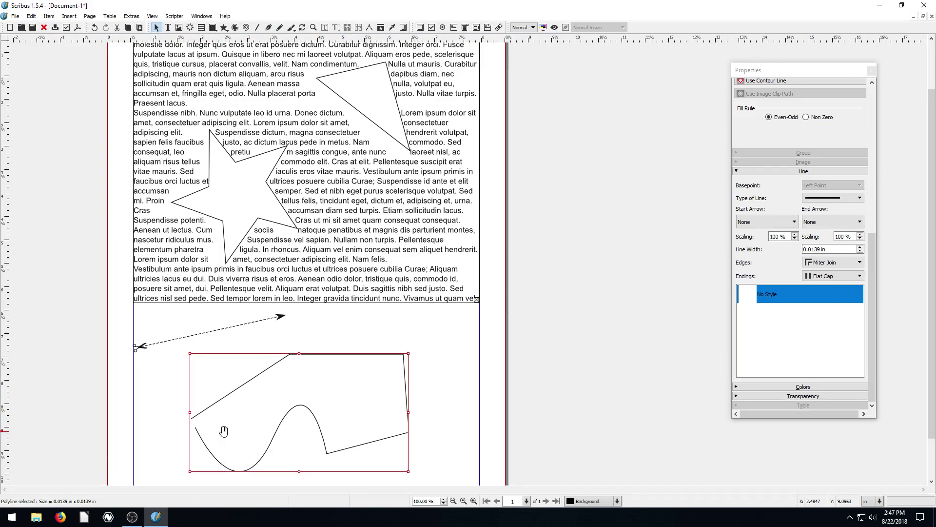
Make the Bezier shape's outline dotted
{"action": "left_click", "coordinate": [832, 197]}
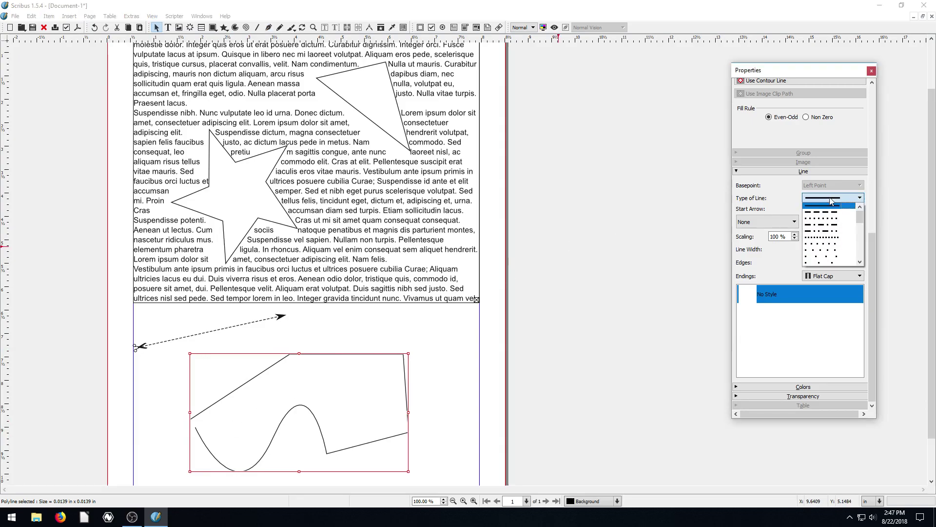
{"action": "left_click", "coordinate": [829, 217]}
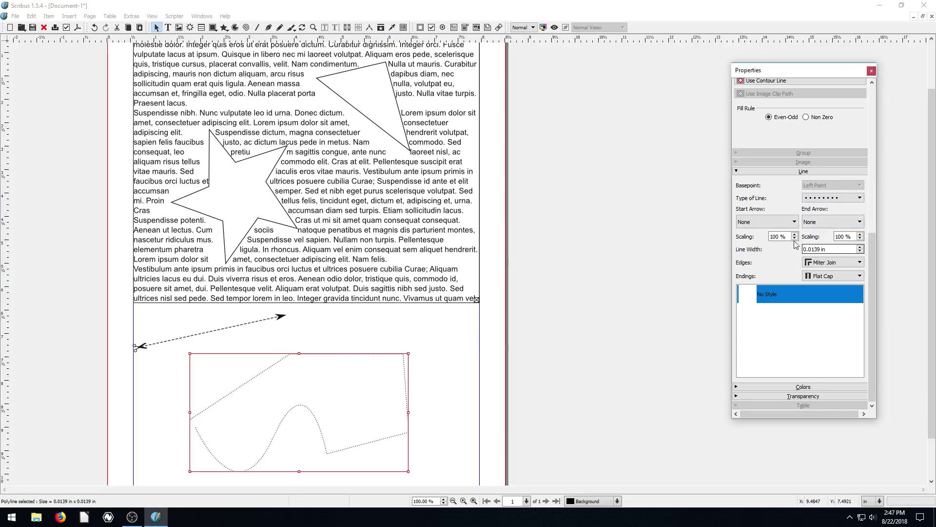
{"action": "left_click", "coordinate": [794, 222]}
{"action": "scroll", "coordinate": [772, 292], "scroll_direction": "down", "scroll_amount": 3}
{"action": "scroll", "coordinate": [772, 293], "scroll_direction": "up", "scroll_amount": 3}
{"action": "left_click", "coordinate": [773, 218]}
Give the shape a ScissorsL end arrowhead and an Arrow1L start arrowhead
{"action": "left_click", "coordinate": [831, 222]}
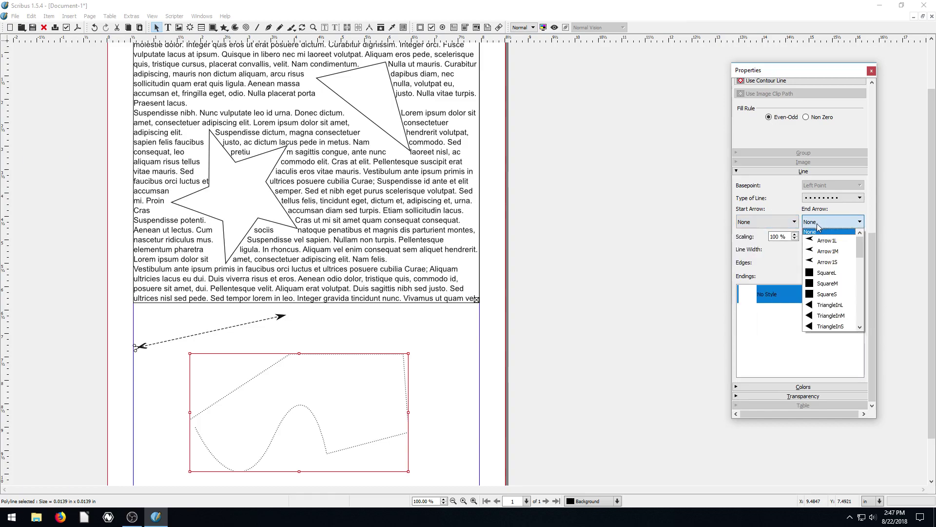
{"action": "scroll", "coordinate": [830, 288], "scroll_direction": "down", "scroll_amount": 6}
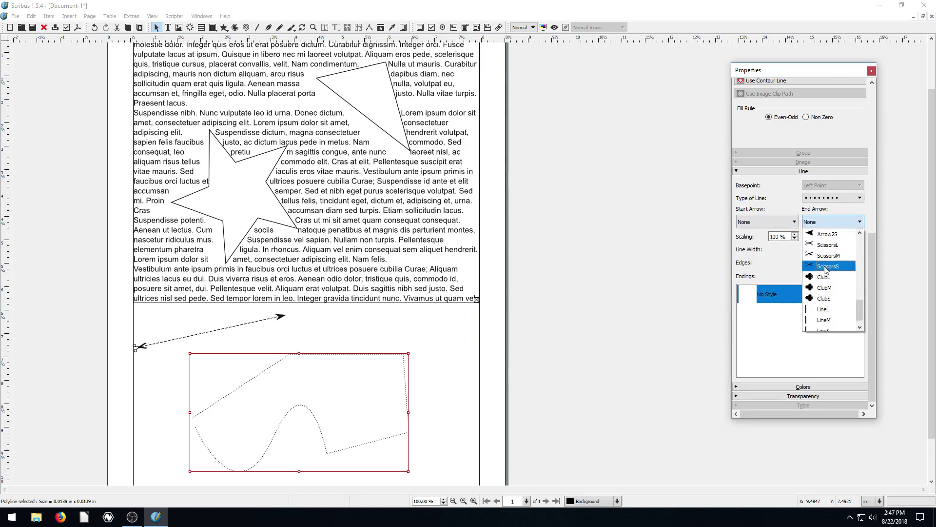
{"action": "left_click", "coordinate": [828, 255]}
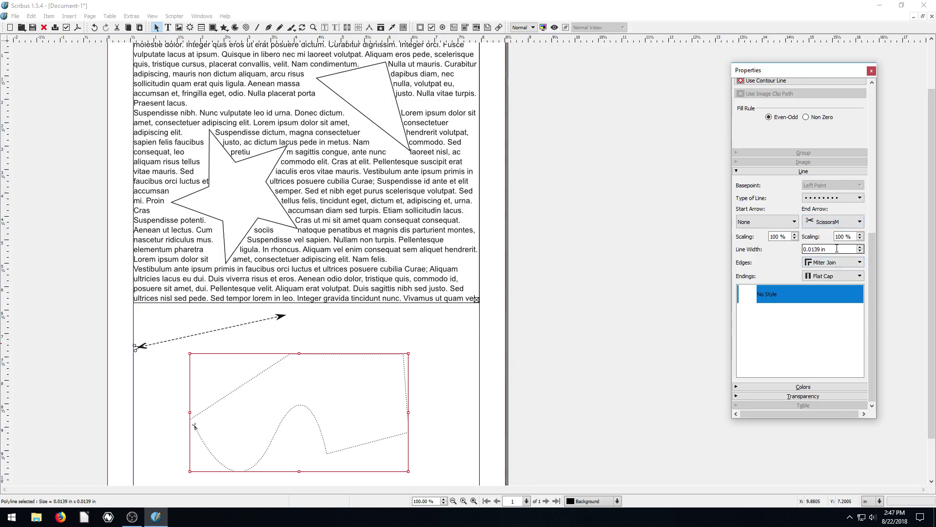
{"action": "left_click", "coordinate": [831, 221]}
{"action": "left_click", "coordinate": [824, 244]}
{"action": "left_click", "coordinate": [794, 223]}
{"action": "left_click", "coordinate": [762, 240]}
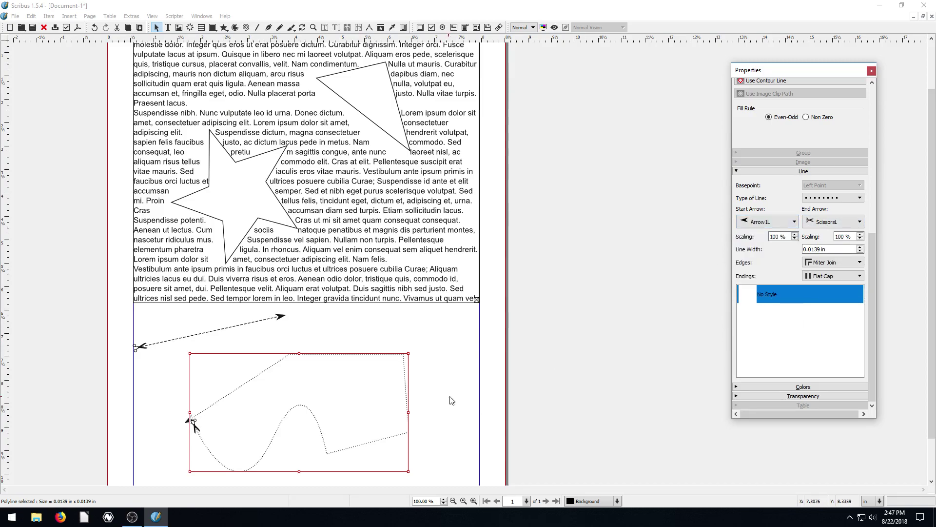
{"action": "left_click", "coordinate": [454, 380]}
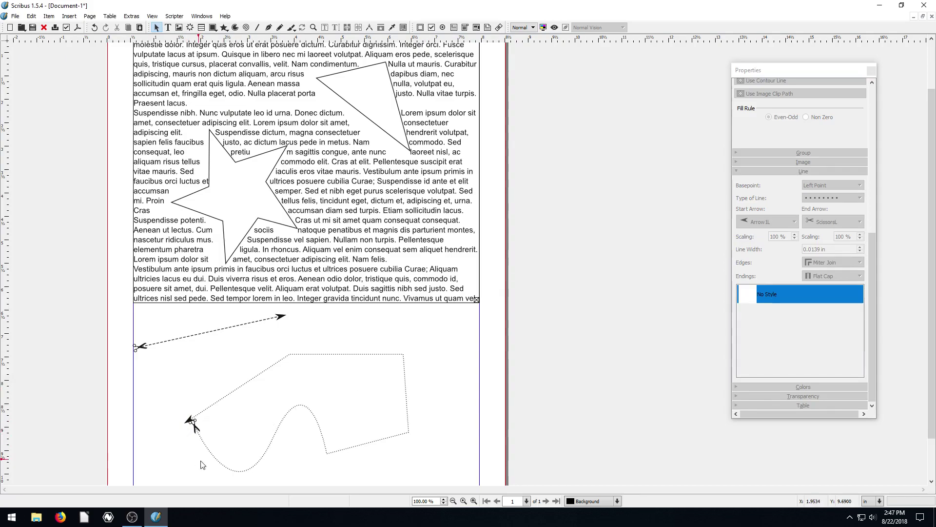
{"action": "scroll", "coordinate": [359, 341], "scroll_direction": "down", "scroll_amount": 1}
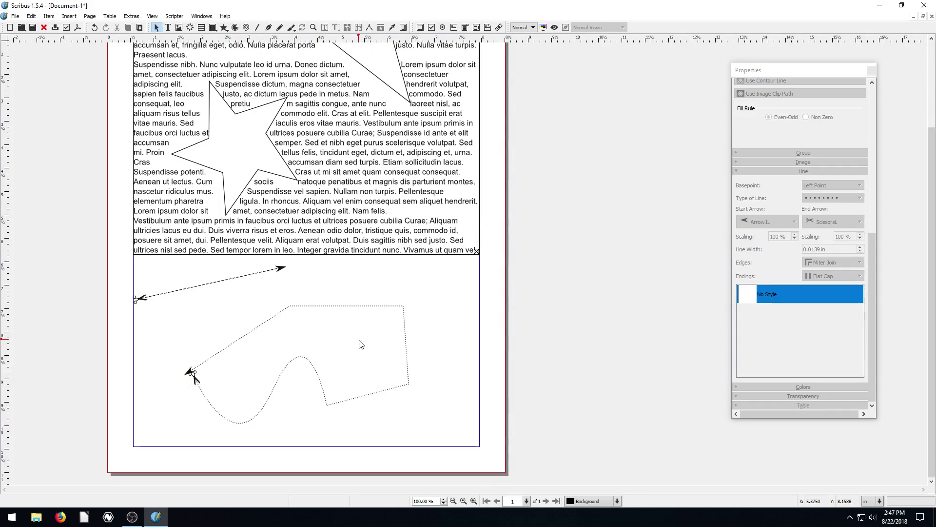
{"action": "scroll", "coordinate": [351, 343], "scroll_direction": "up", "scroll_amount": 3}
{"action": "scroll", "coordinate": [333, 348], "scroll_direction": "down", "scroll_amount": 3}
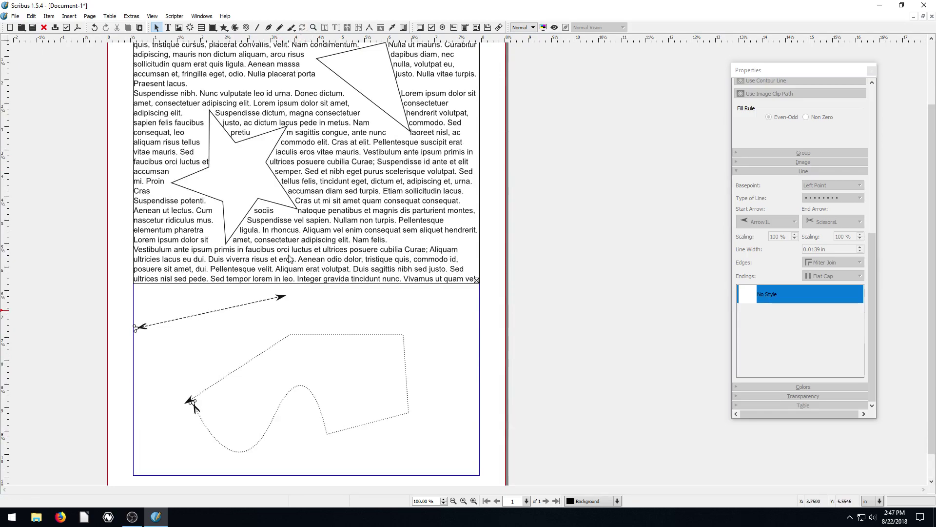
{"action": "scroll", "coordinate": [253, 361], "scroll_direction": "down", "scroll_amount": 1}
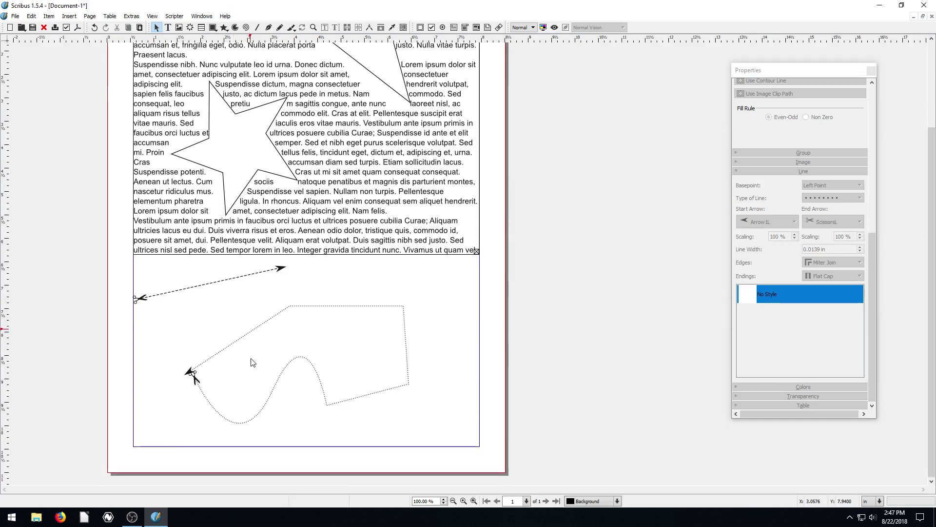
{"action": "scroll", "coordinate": [262, 361], "scroll_direction": "up", "scroll_amount": 2}
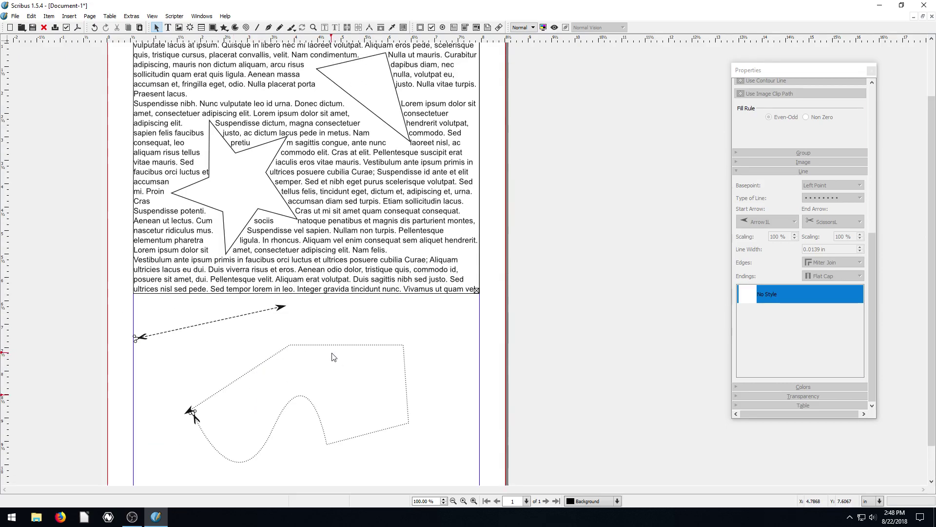
{"action": "scroll", "coordinate": [230, 349], "scroll_direction": "up", "scroll_amount": 3}
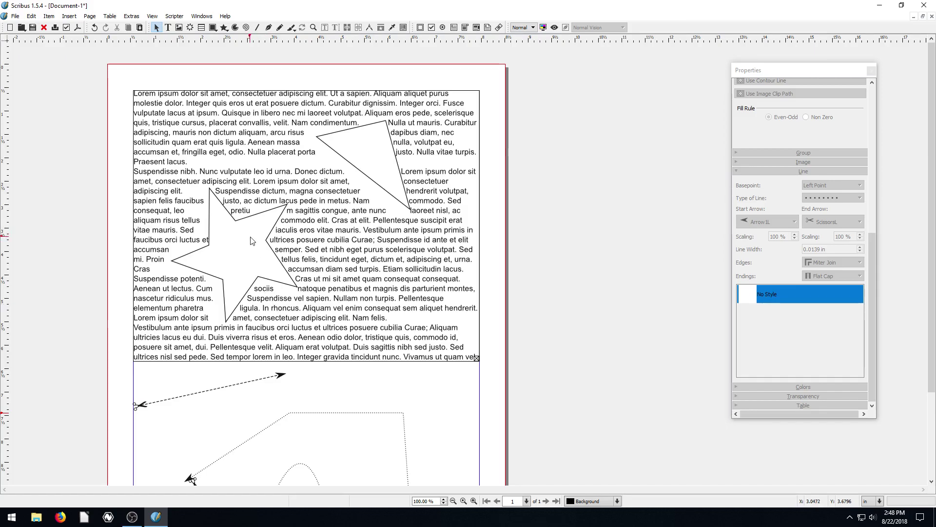
{"action": "scroll", "coordinate": [418, 382], "scroll_direction": "down", "scroll_amount": 2}
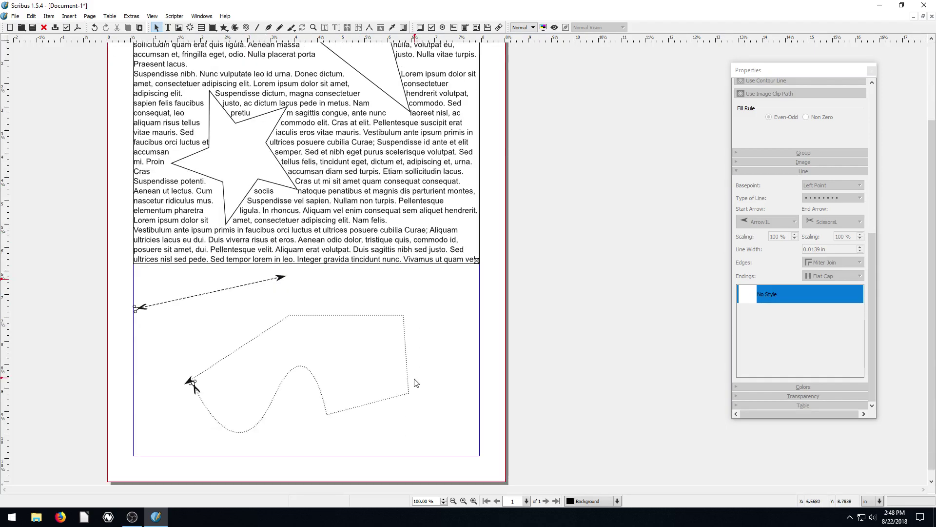
Select the dotted Bezier shape and turn on Use Frame Shape so text flows around its outline
{"action": "scroll", "coordinate": [337, 378], "scroll_direction": "up", "scroll_amount": 1}
{"action": "left_click", "coordinate": [340, 375]}
{"action": "left_click_drag", "start_coordinate": [341, 374], "coordinate": [362, 225]}
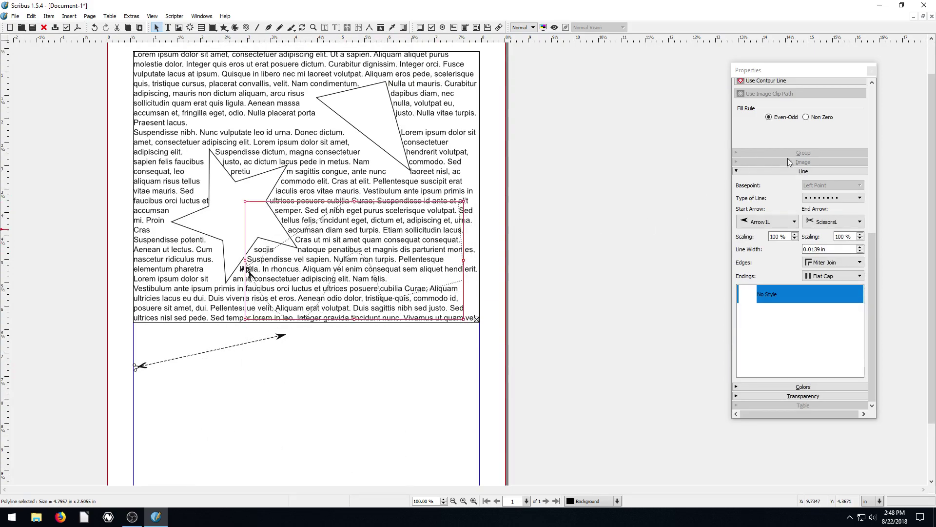
{"action": "left_click", "coordinate": [783, 171]}
{"action": "left_click", "coordinate": [786, 276]}
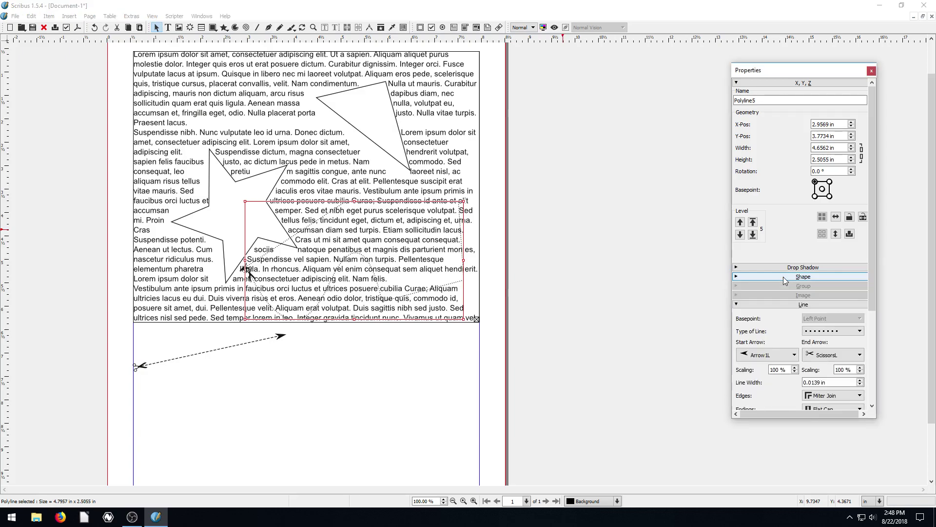
{"action": "left_click", "coordinate": [784, 278]}
{"action": "left_click", "coordinate": [768, 341]}
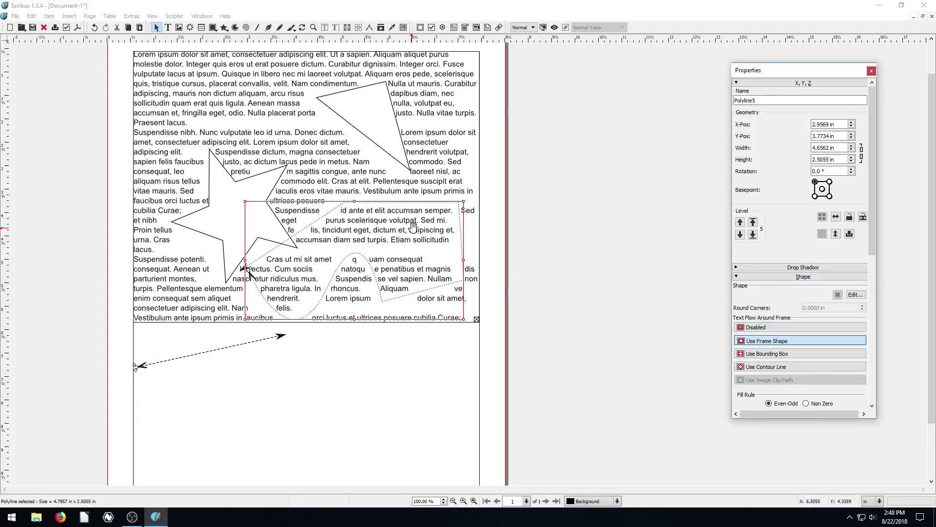
Drag the dotted shape through the paragraphs, then leave it just below the text frame
{"action": "mouse_move", "coordinate": [405, 211]}
{"action": "left_mouse_down"}
{"action": "mouse_move", "coordinate": [390, 275]}
{"action": "mouse_move", "coordinate": [378, 249]}
{"action": "mouse_move", "coordinate": [394, 218]}
{"action": "left_mouse_up"}
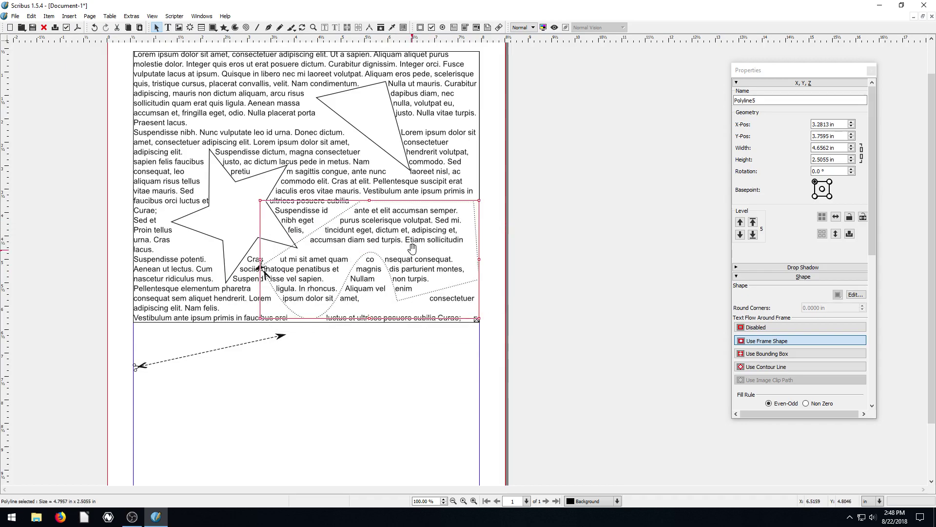
{"action": "left_click_drag", "start_coordinate": [263, 271], "coordinate": [220, 244]}
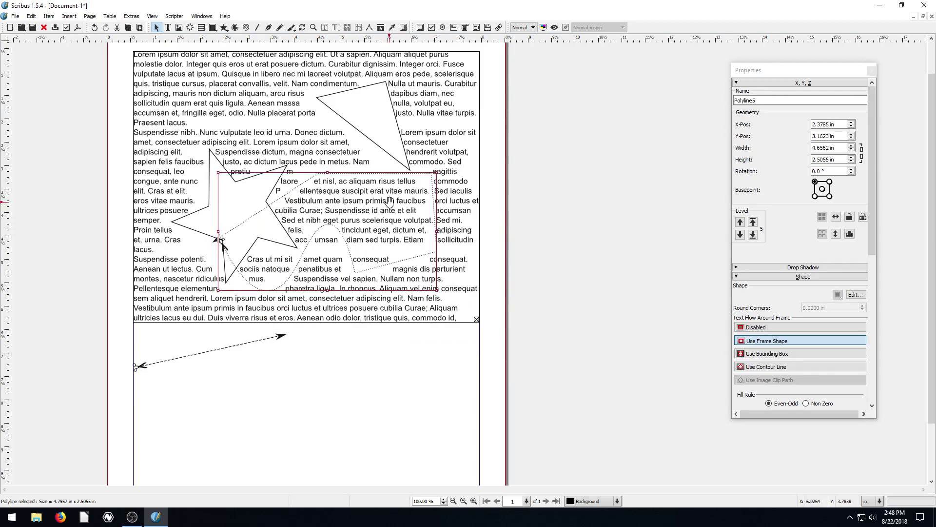
{"action": "left_click_drag", "start_coordinate": [389, 201], "coordinate": [388, 361]}
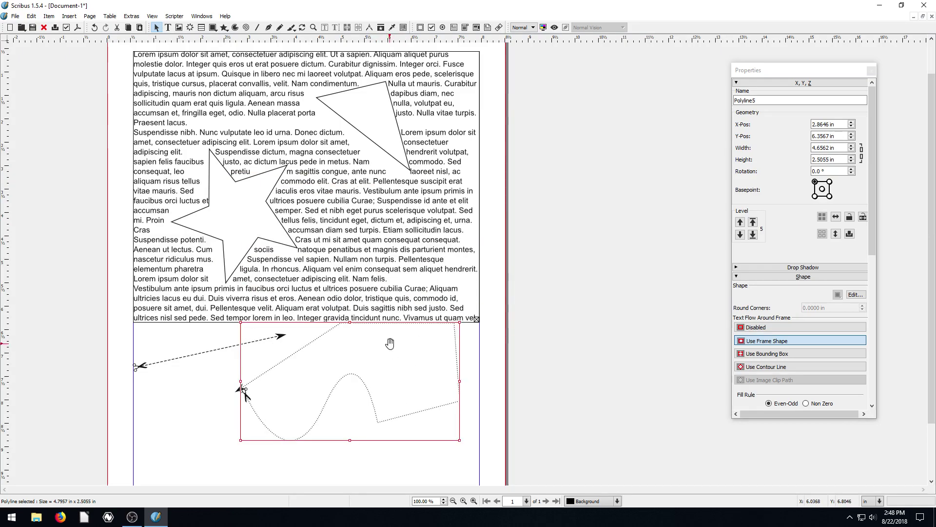
{"action": "left_click", "coordinate": [547, 275]}
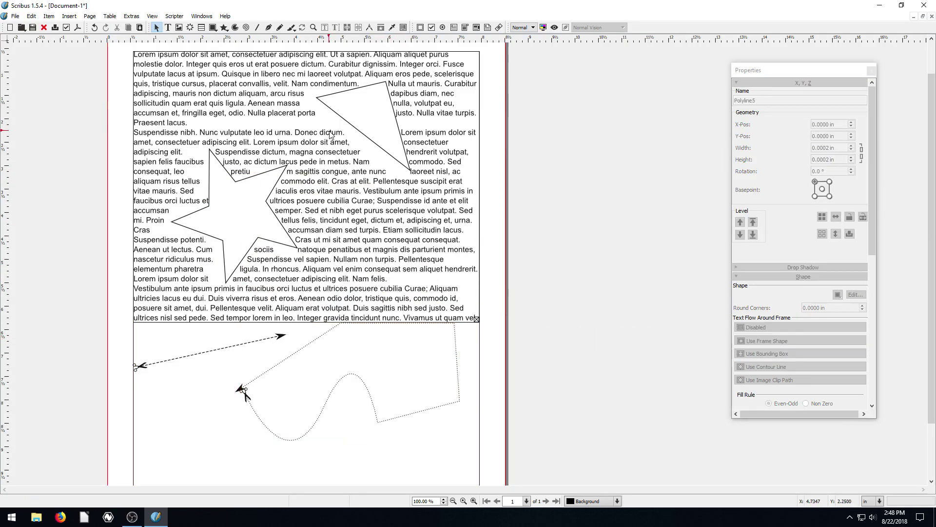
Draw a new arc below the text and shift it to the left
{"action": "left_click", "coordinate": [234, 28]}
{"action": "scroll", "coordinate": [215, 302], "scroll_direction": "down", "scroll_amount": 2}
{"action": "left_click_drag", "start_coordinate": [212, 305], "coordinate": [351, 422]}
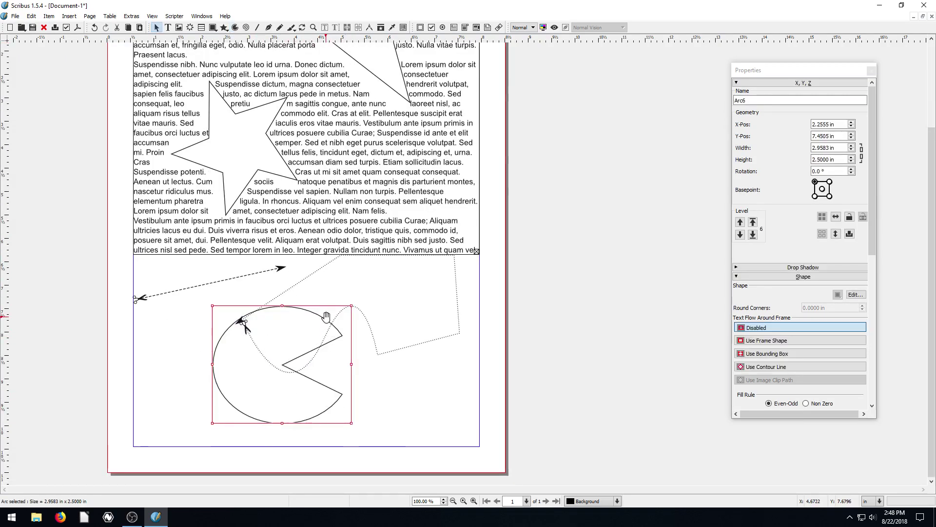
{"action": "left_click_drag", "start_coordinate": [317, 319], "coordinate": [235, 348]}
Reshape the arc to 2.6042 in wide, spanning 74.3° to 35.3° with its mouth toward the upper right
{"action": "double_click", "coordinate": [215, 356]}
{"action": "left_click_drag", "start_coordinate": [177, 320], "coordinate": [177, 288]}
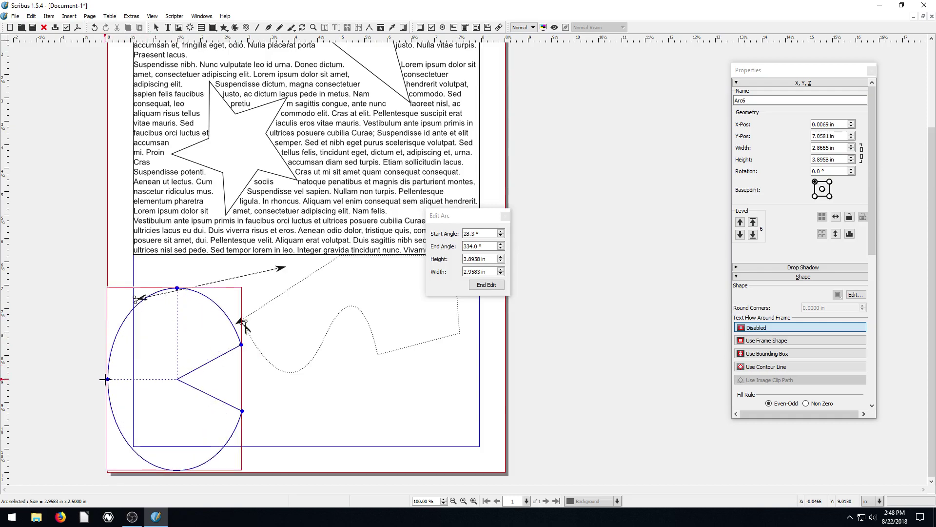
{"action": "left_click_drag", "start_coordinate": [109, 378], "coordinate": [117, 378]}
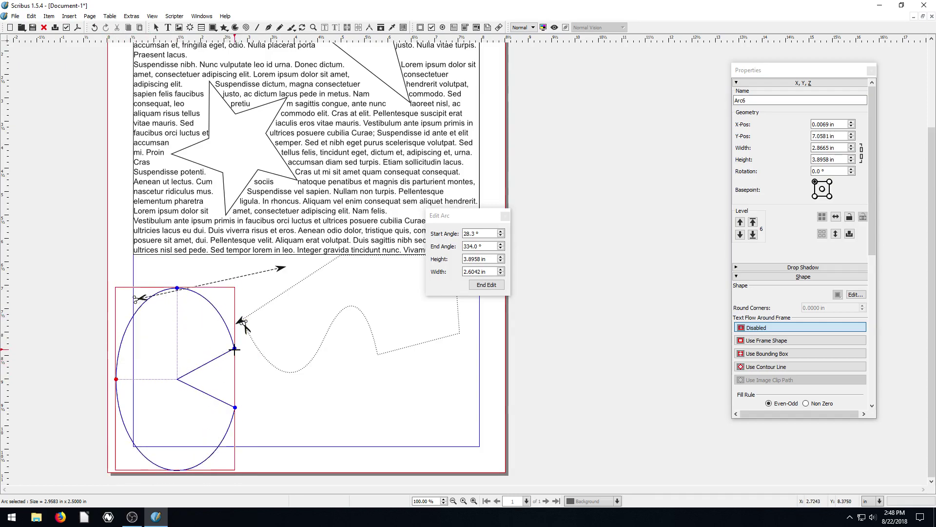
{"action": "left_click_drag", "start_coordinate": [241, 344], "coordinate": [176, 299]}
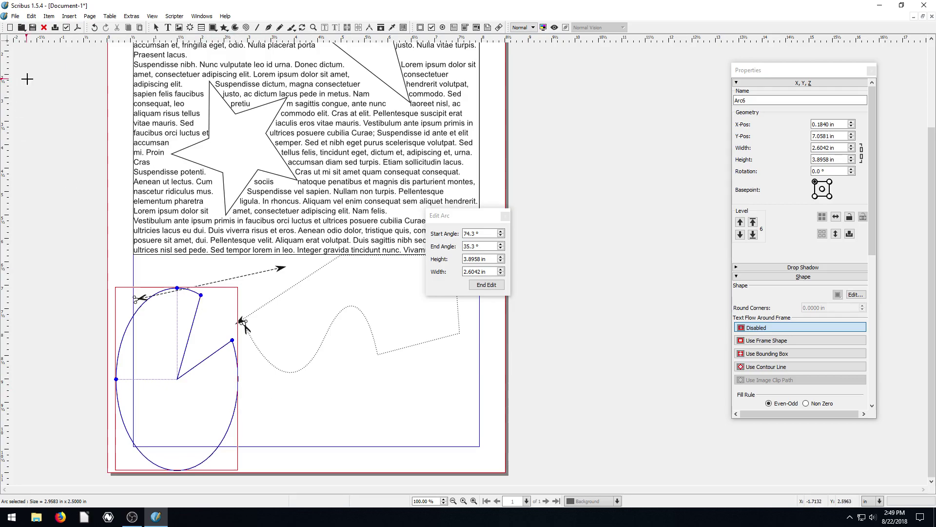
Give the arc a Magenta fill and a Green stroke
{"action": "left_click", "coordinate": [494, 286]}
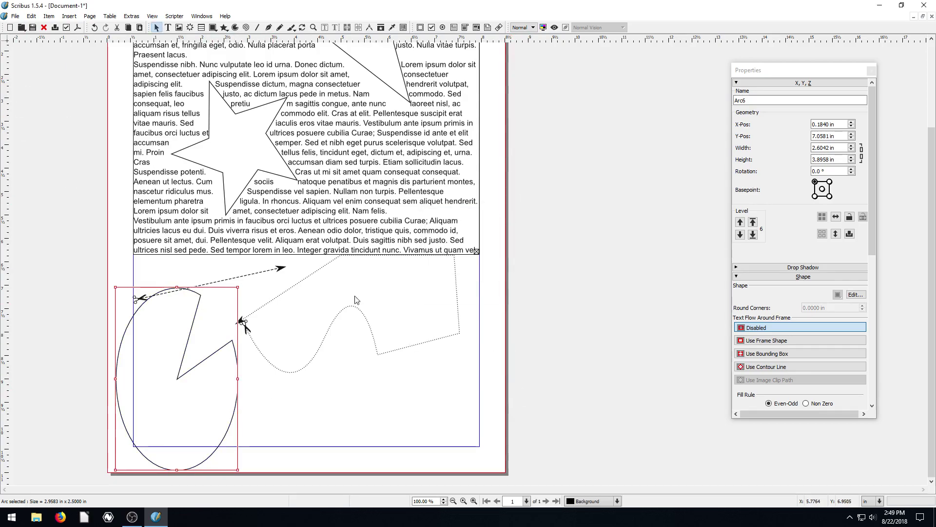
{"action": "scroll", "coordinate": [842, 205], "scroll_direction": "down", "scroll_amount": 6}
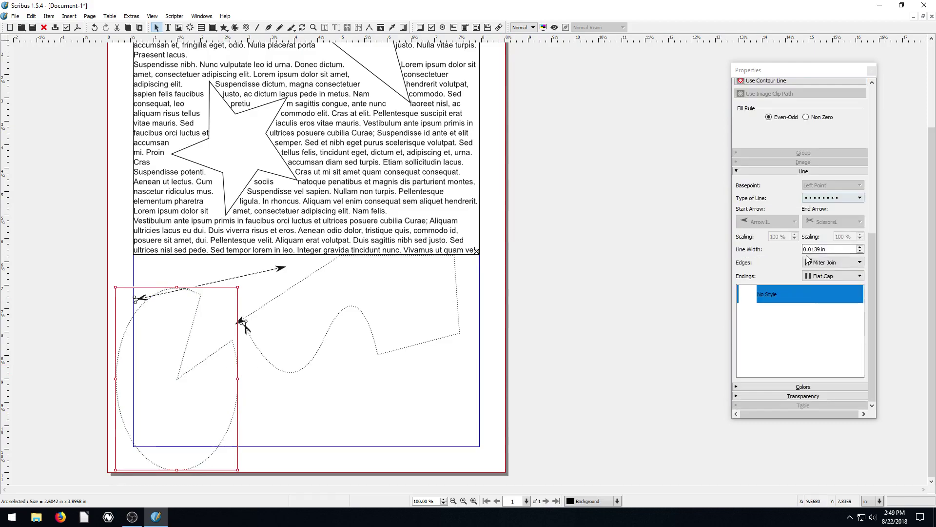
{"action": "left_click", "coordinate": [803, 387]}
{"action": "scroll", "coordinate": [833, 352], "scroll_direction": "down", "scroll_amount": 5}
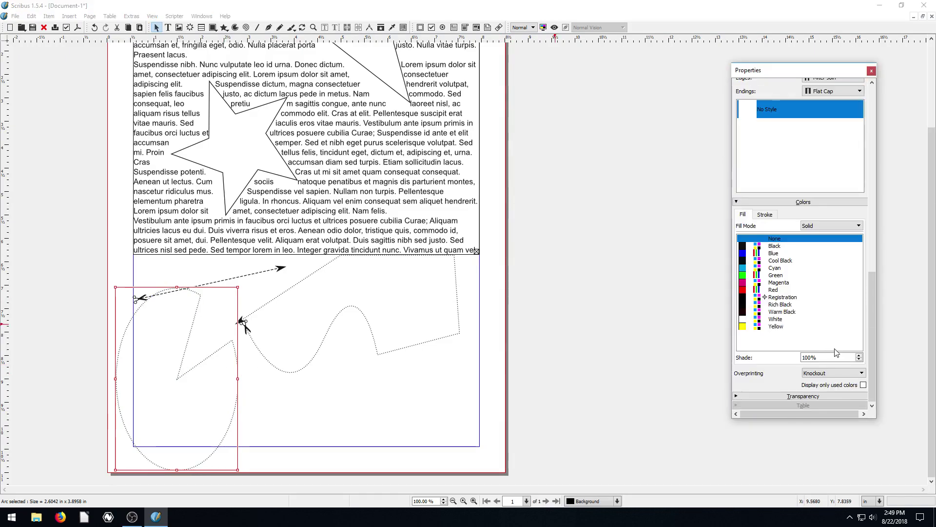
{"action": "left_click", "coordinate": [775, 245]}
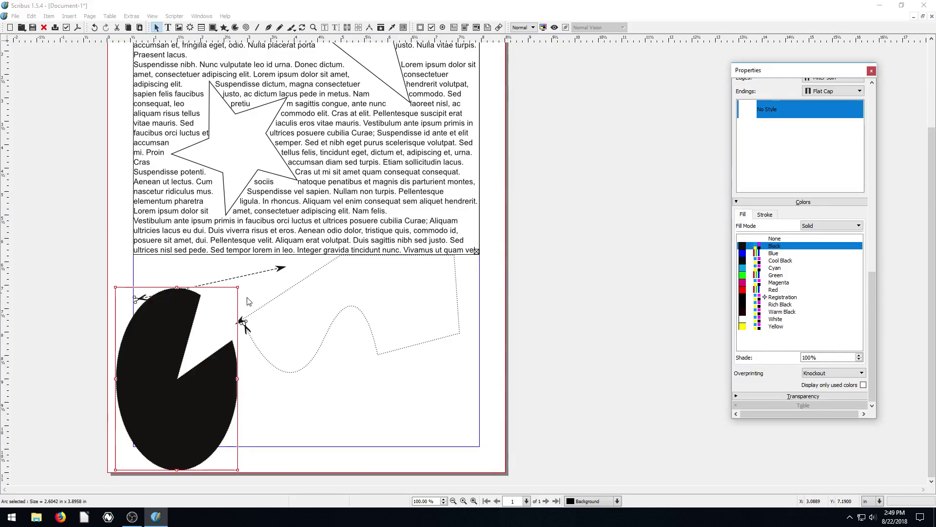
{"action": "left_click", "coordinate": [776, 282]}
{"action": "left_click", "coordinate": [776, 290]}
{"action": "left_click", "coordinate": [771, 284]}
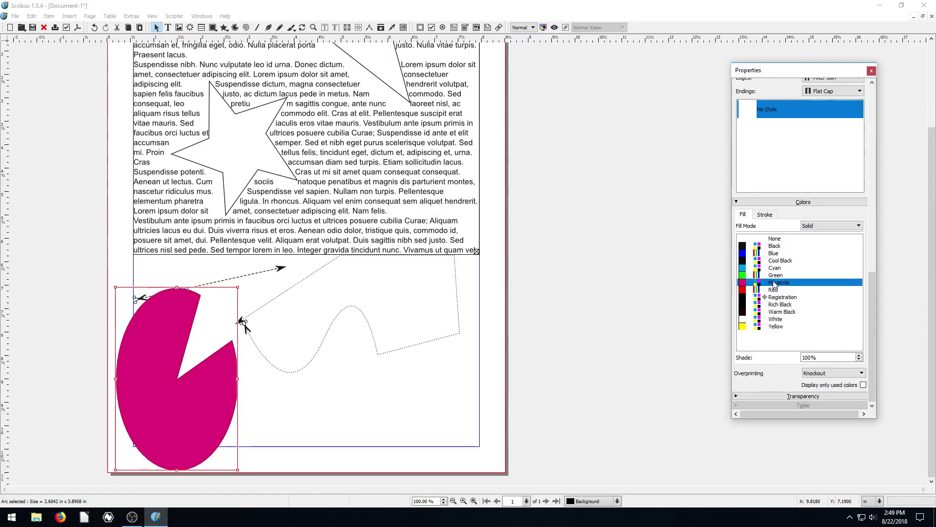
{"action": "left_click", "coordinate": [766, 215]}
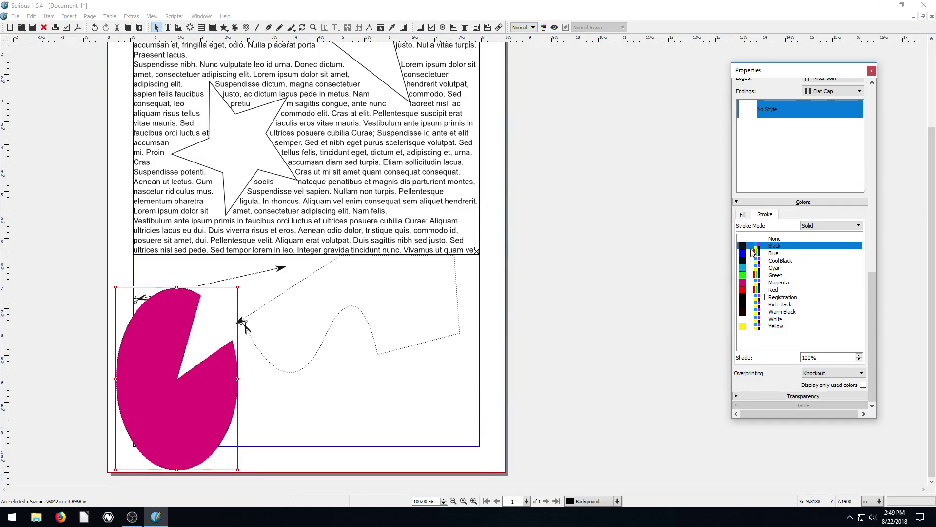
{"action": "left_click", "coordinate": [776, 276]}
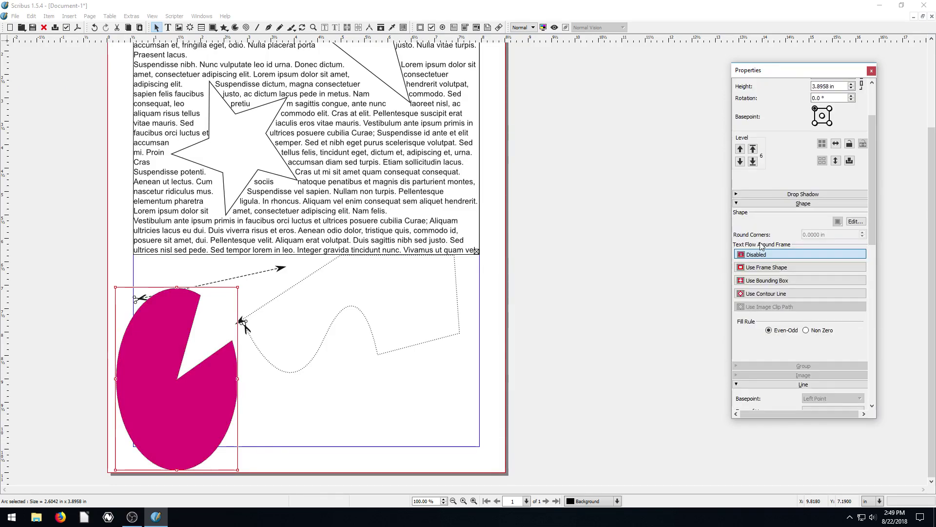
Make the arc's outline a solid line 0.5014 in wide
{"action": "scroll", "coordinate": [819, 312], "scroll_direction": "down", "scroll_amount": 5}
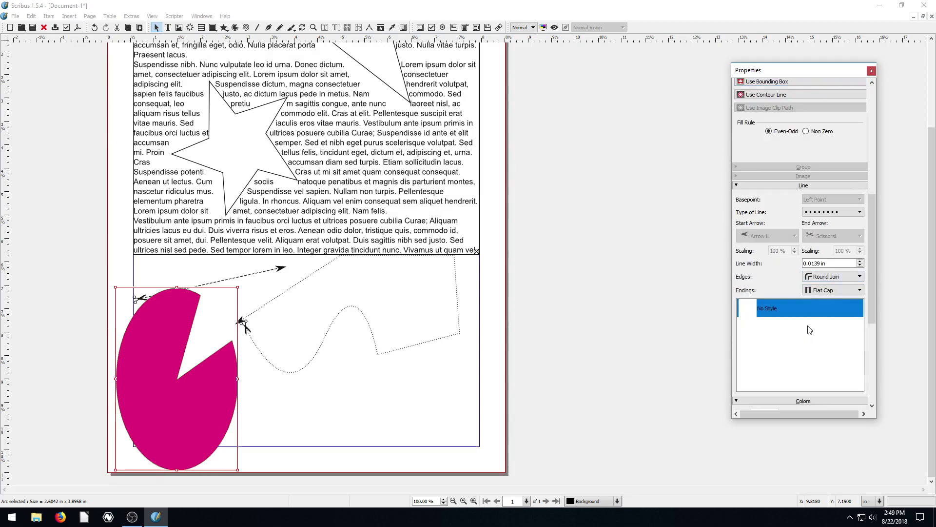
{"action": "left_click", "coordinate": [800, 186]}
{"action": "left_click", "coordinate": [795, 200]}
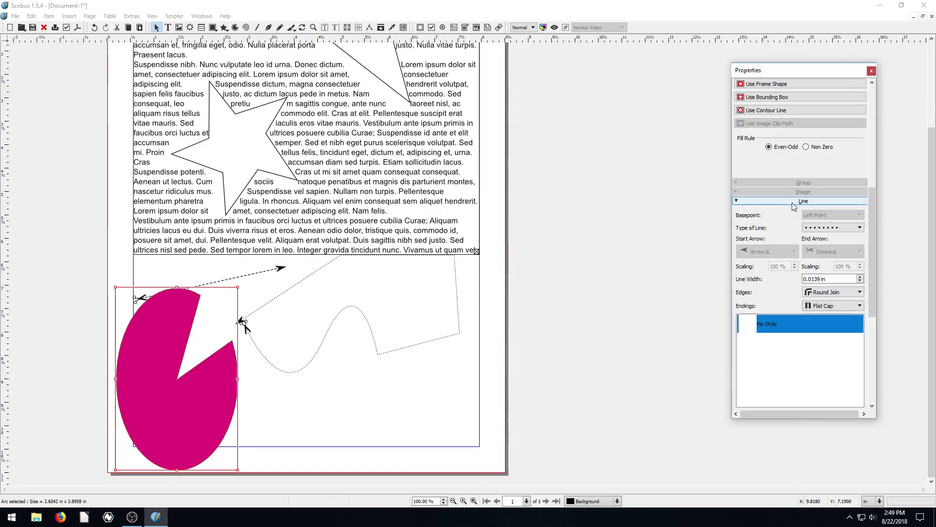
{"action": "left_click", "coordinate": [860, 277]}
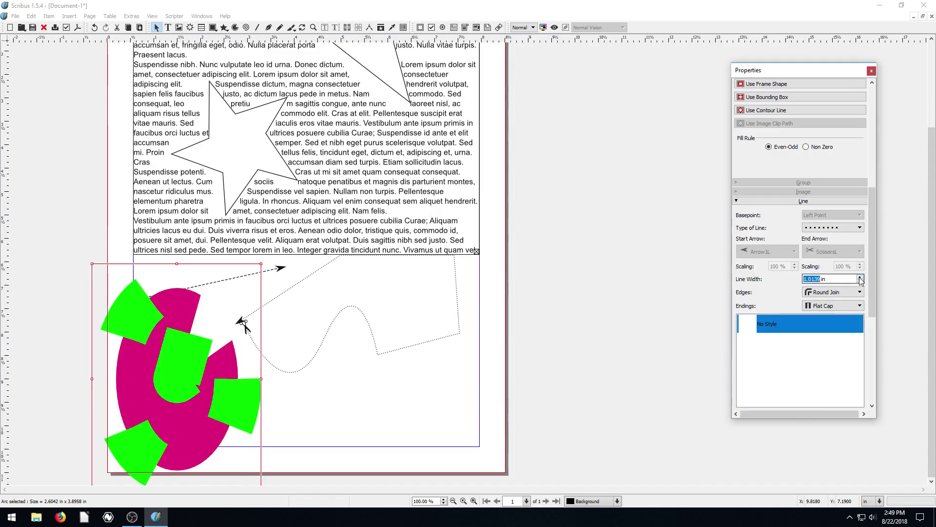
{"action": "left_click", "coordinate": [835, 228]}
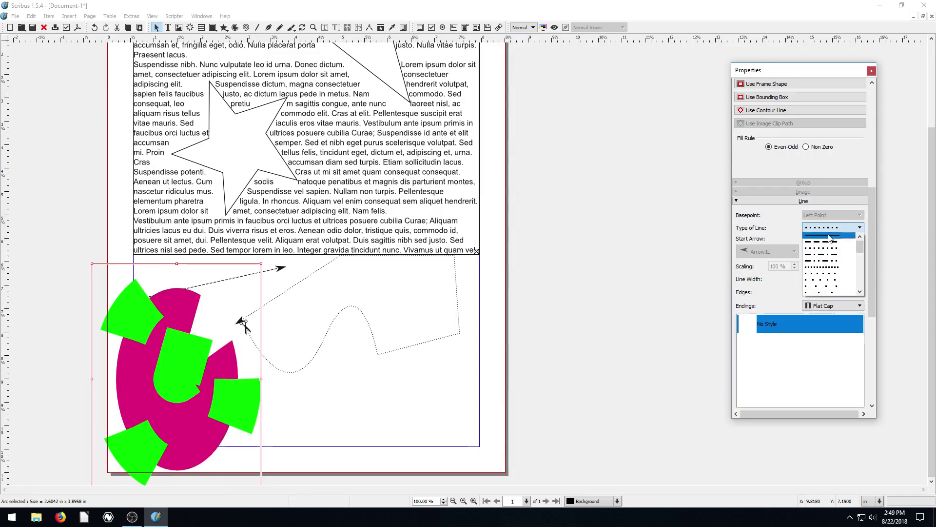
{"action": "left_click", "coordinate": [829, 237]}
{"action": "left_click", "coordinate": [808, 278]}
{"action": "key", "text": "BackSpace"}
{"action": "key", "text": "BackSpace"}
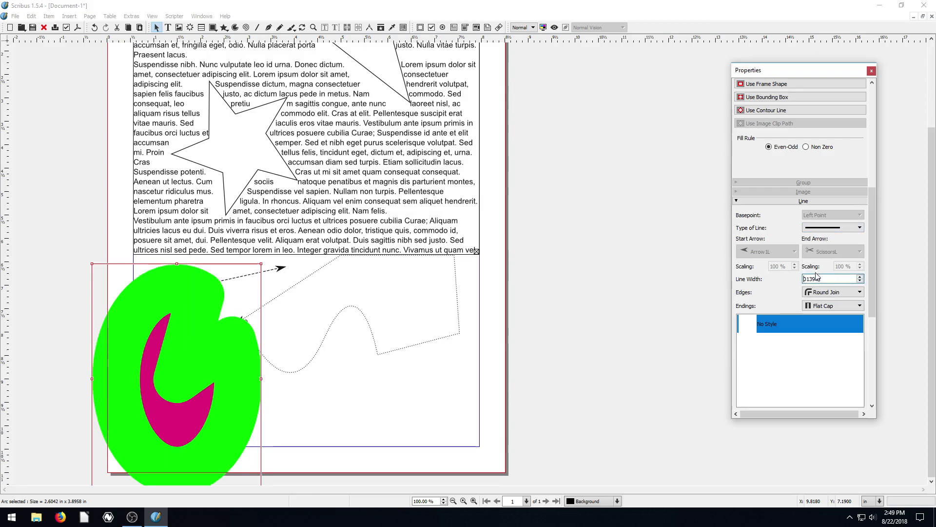
{"action": "type", "text": "0."}
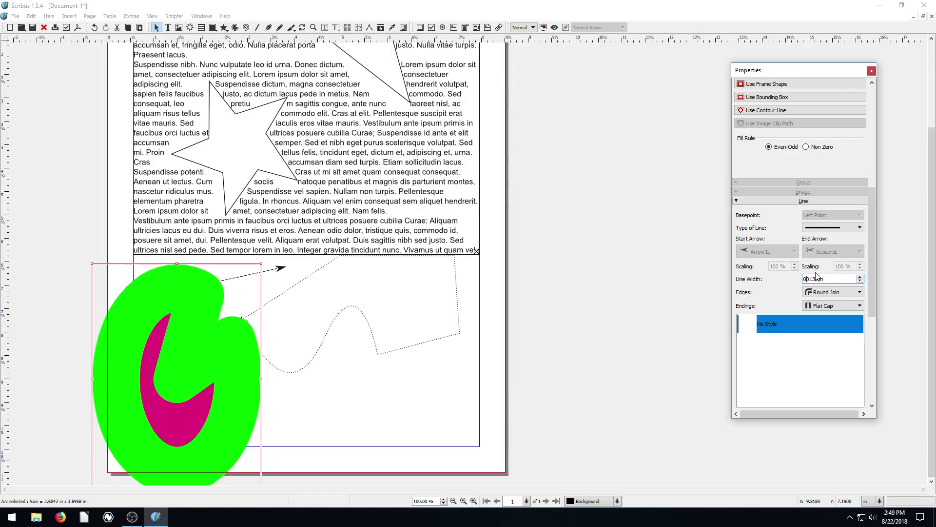
{"action": "type", "text": ".5"}
{"action": "key", "text": "Return"}
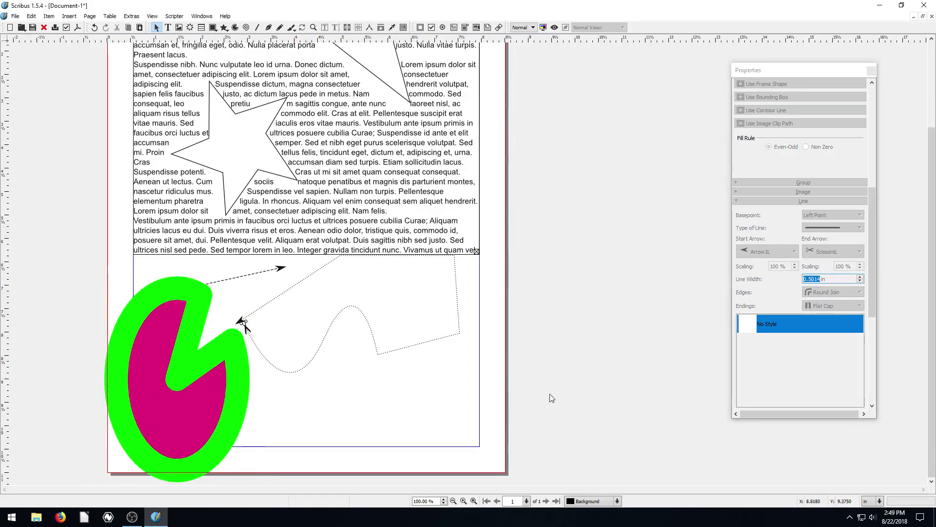
Drag the Pac-Man arc up and right onto the lower paragraphs, then nudge it slightly down-left
{"action": "left_click", "coordinate": [239, 356]}
{"action": "left_click", "coordinate": [240, 356]}
{"action": "left_click_drag", "start_coordinate": [240, 356], "coordinate": [326, 325]}
{"action": "scroll", "coordinate": [326, 325], "scroll_direction": "up", "scroll_amount": 1}
{"action": "scroll", "coordinate": [376, 312], "scroll_direction": "up", "scroll_amount": 2}
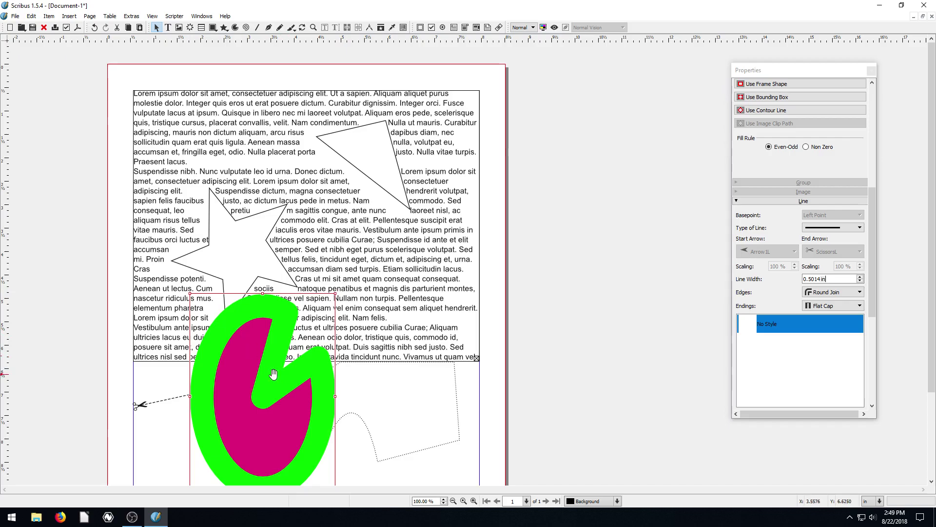
{"action": "left_click_drag", "start_coordinate": [266, 368], "coordinate": [324, 306]}
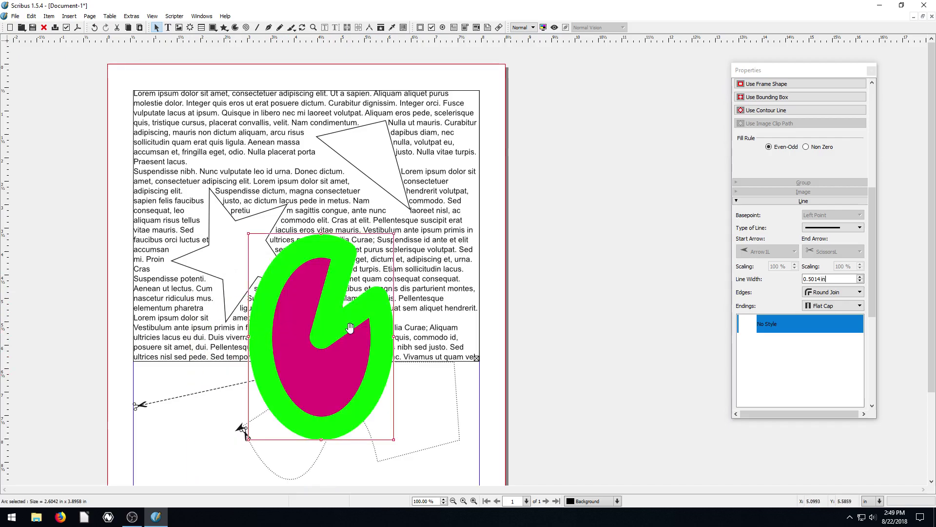
{"action": "left_click", "coordinate": [500, 297]}
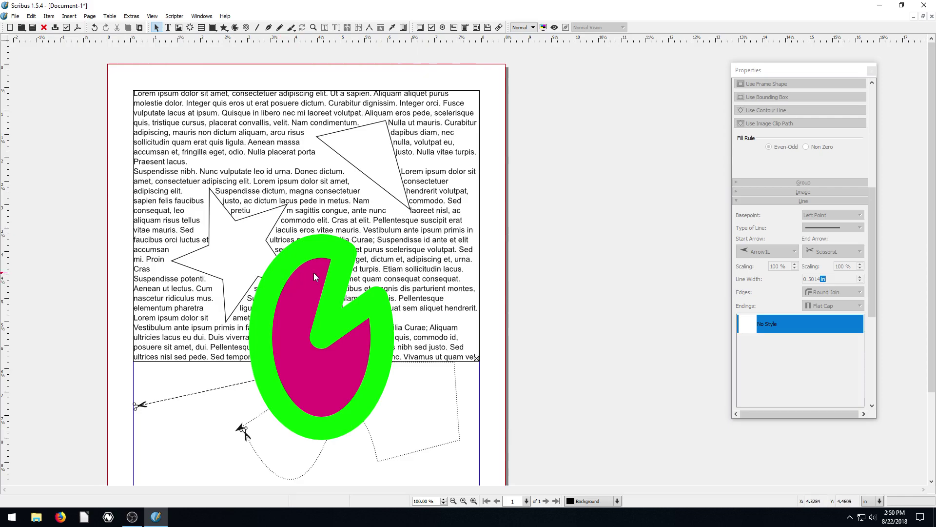
{"action": "left_click_drag", "start_coordinate": [335, 271], "coordinate": [297, 315]}
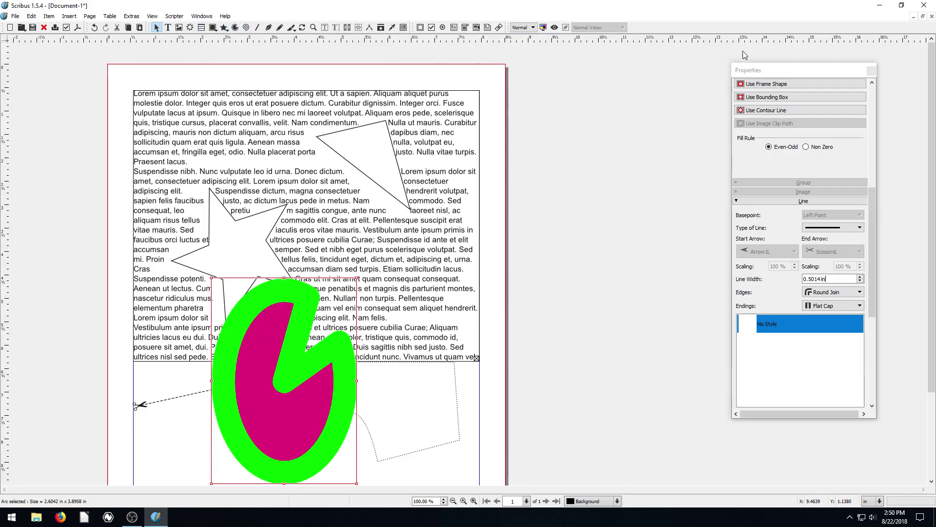
Move the Properties palette left, collapse Line, Colors and Shape, and expand Drop Shadow
{"action": "left_click", "coordinate": [760, 71]}
{"action": "left_click_drag", "start_coordinate": [759, 71], "coordinate": [655, 68]}
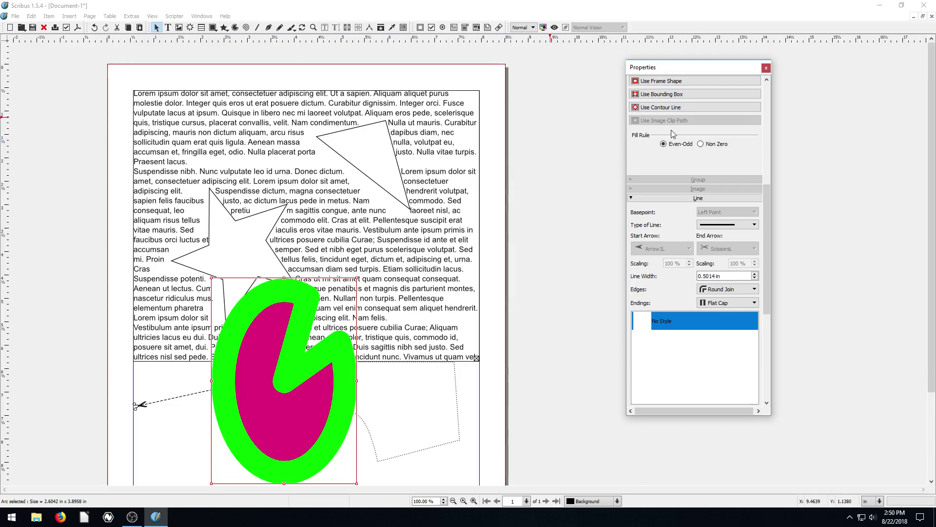
{"action": "left_click", "coordinate": [654, 198]}
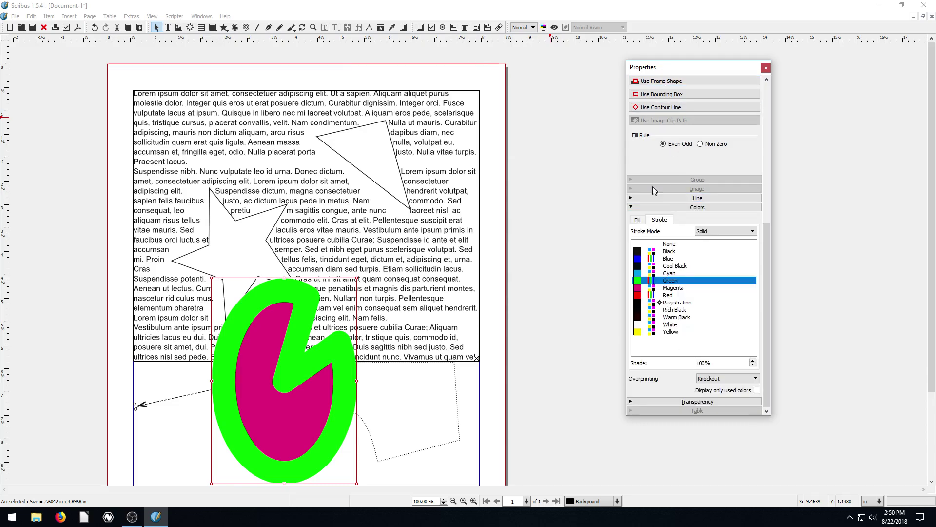
{"action": "left_click", "coordinate": [672, 208]}
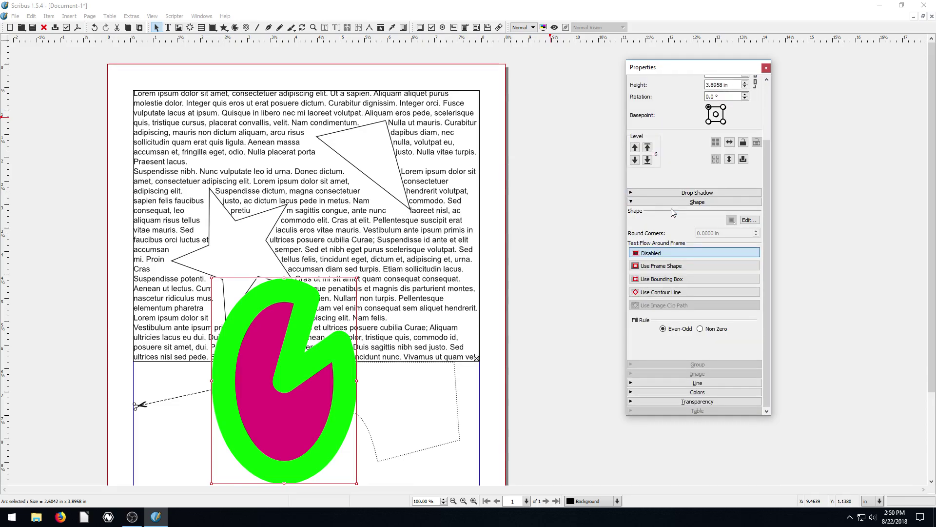
{"action": "left_click", "coordinate": [673, 202]}
{"action": "left_click", "coordinate": [684, 264]}
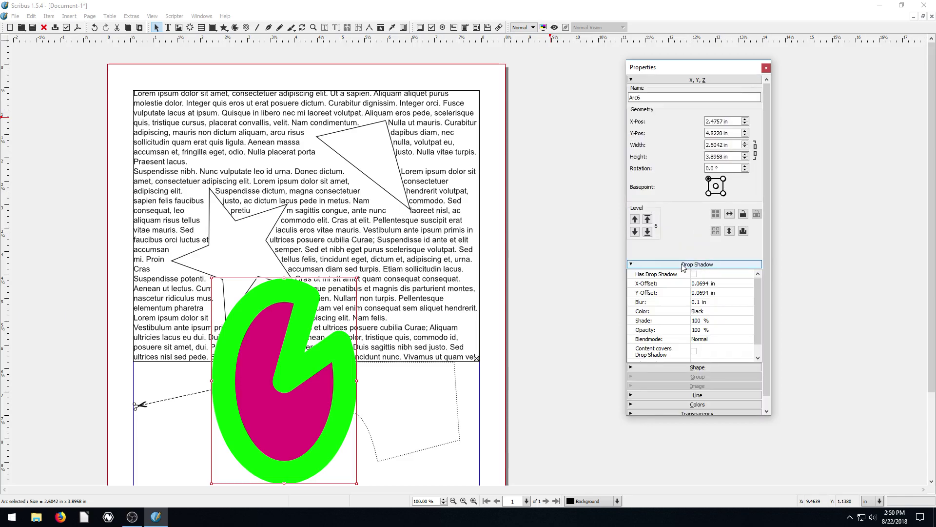
{"action": "left_click", "coordinate": [693, 274]}
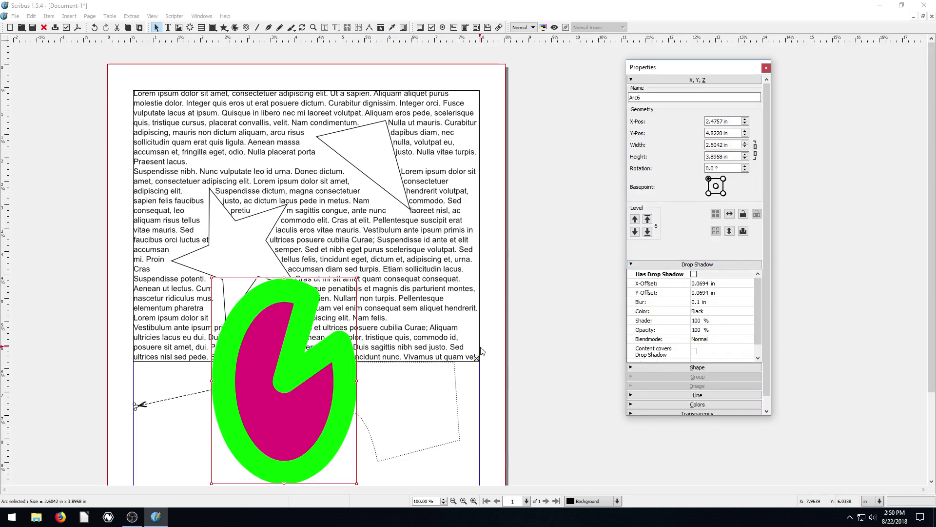
Drag the arc up and right over the text beside the star
{"action": "left_click", "coordinate": [321, 343]}
{"action": "left_click_drag", "start_coordinate": [321, 343], "coordinate": [362, 282]}
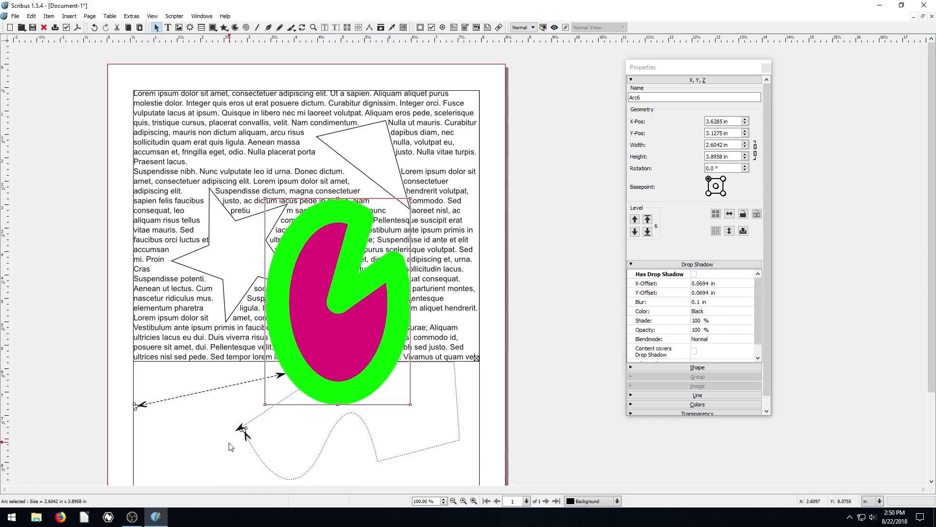
{"action": "left_click", "coordinate": [203, 433]}
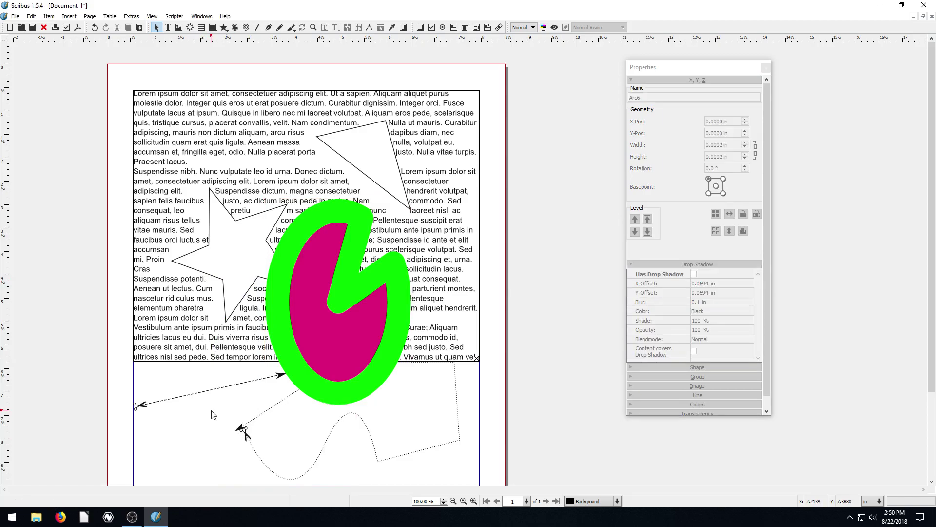